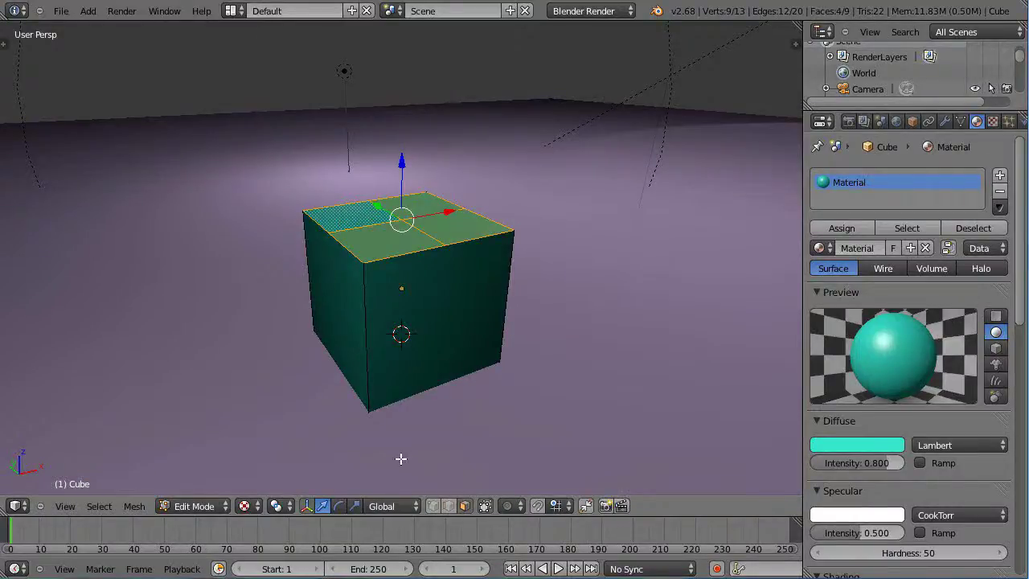
Set orientation to Global, orbit over the subdivided top, and return the cube to Object Mode
left_click(391, 506)
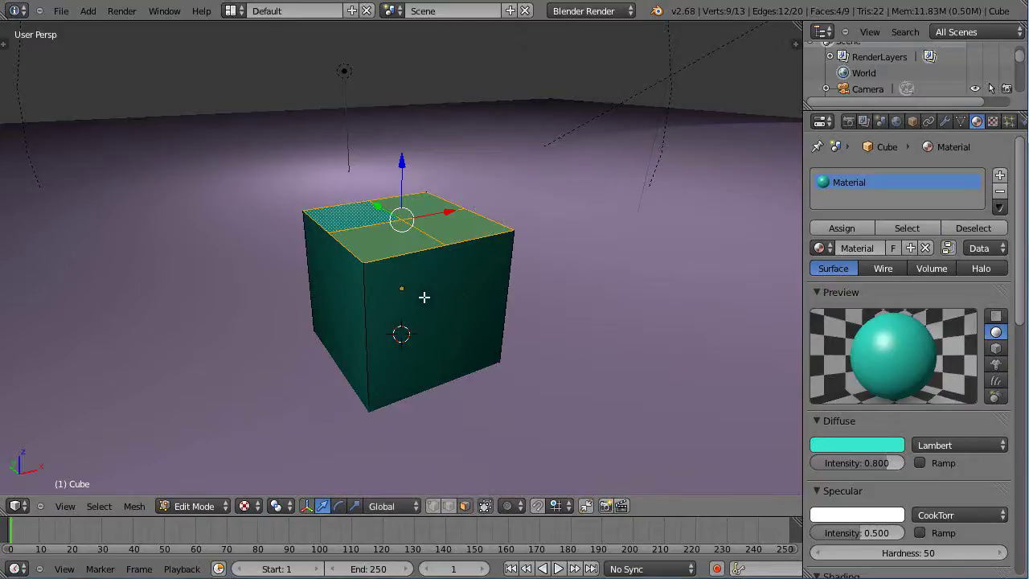
middle_click_drag(442, 298, 439, 322)
middle_click_drag(441, 364, 427, 325)
key("Tab")
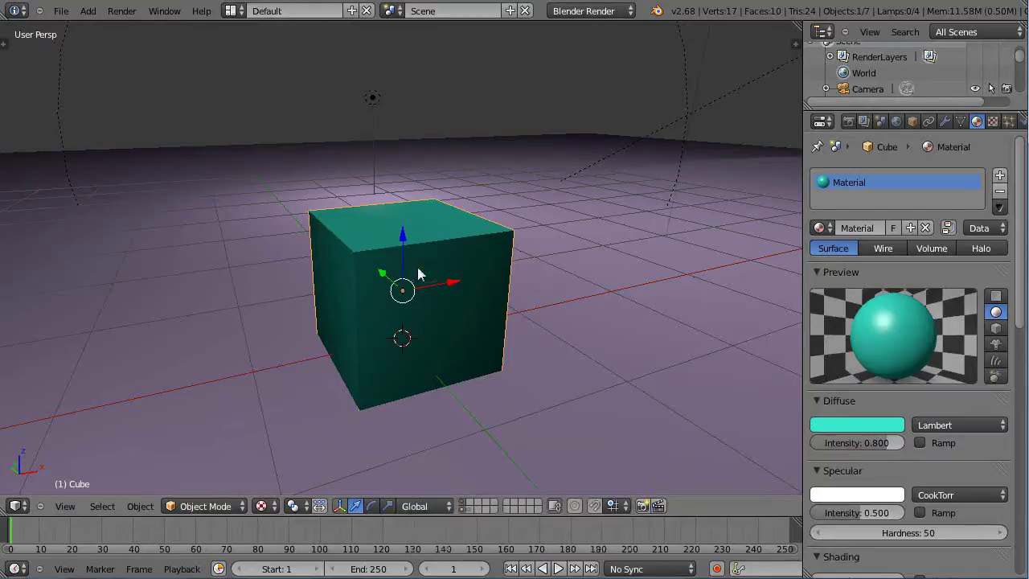
Rotate the cube around the Y axis to tilt it
key("r")
key("y")
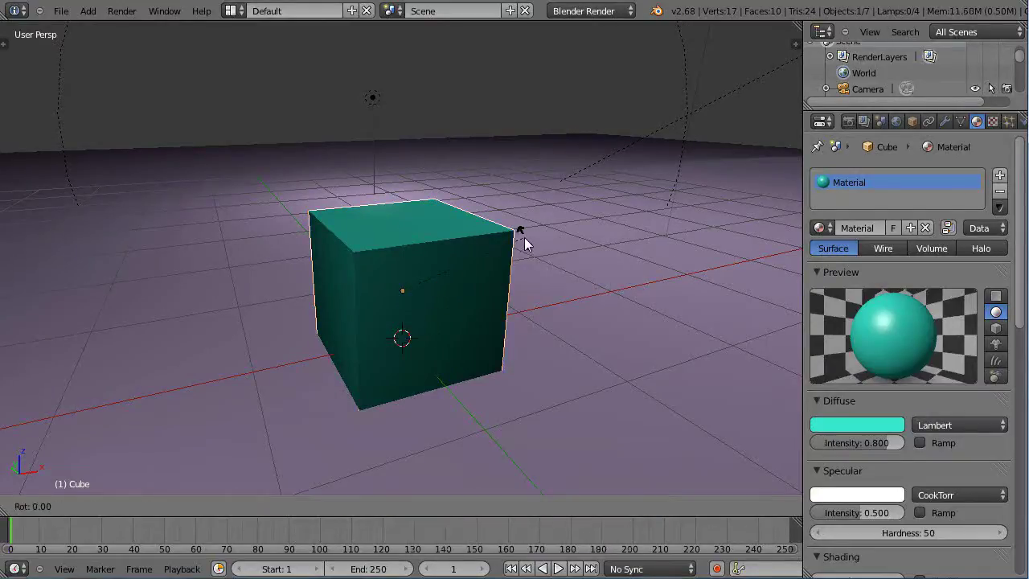
left_click(582, 298)
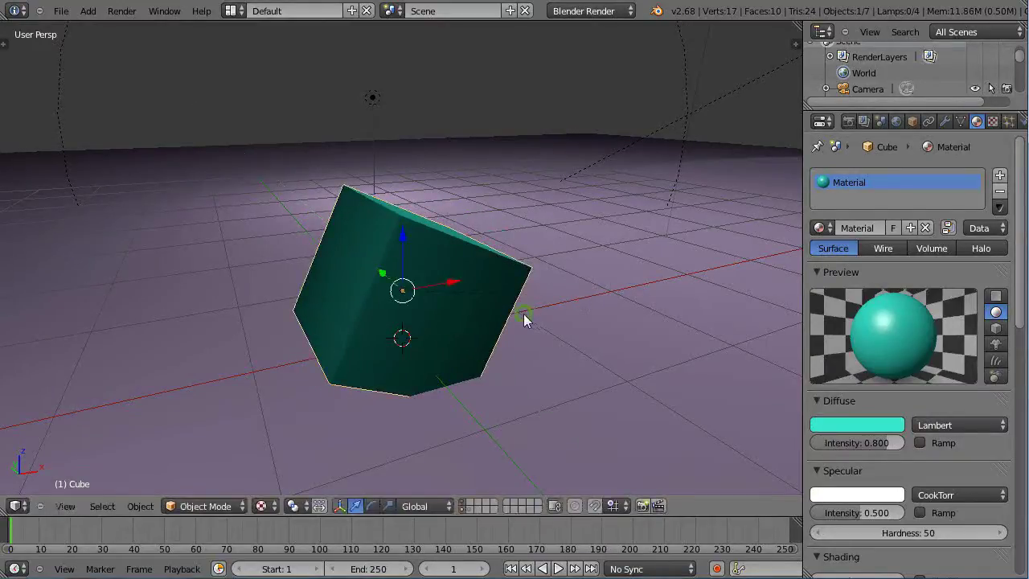
middle_click_drag(524, 314, 432, 323)
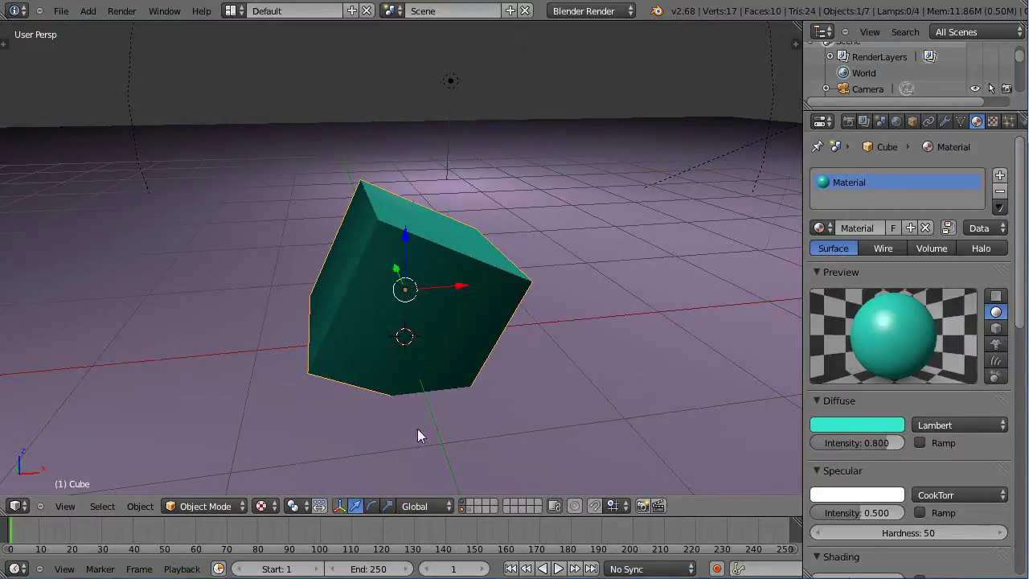
Set the transform orientation to Local and orbit to view the tilted cube's top
left_click(416, 505)
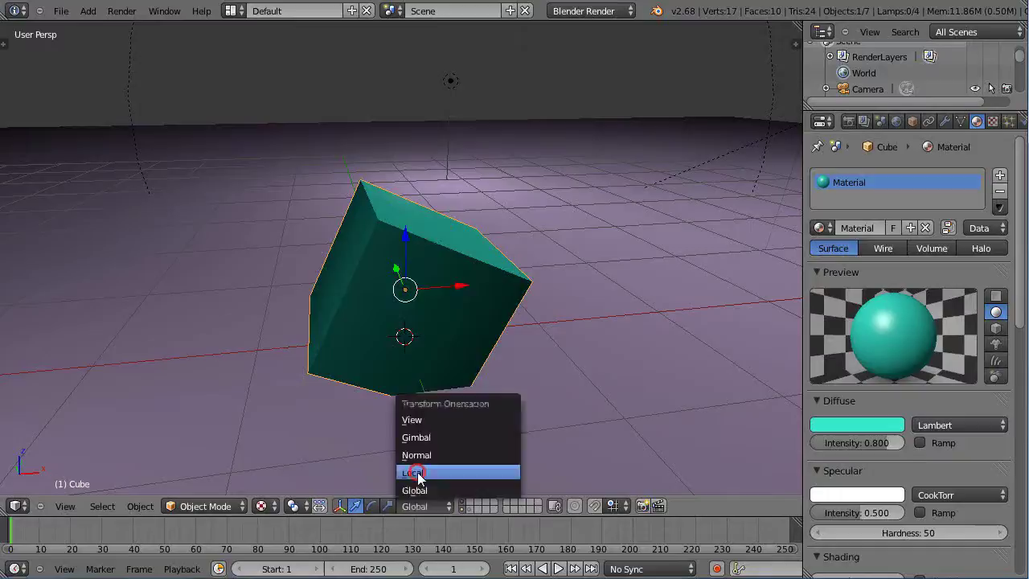
left_click(418, 474)
middle_click_drag(414, 440, 427, 201)
middle_click_drag(520, 299, 409, 290)
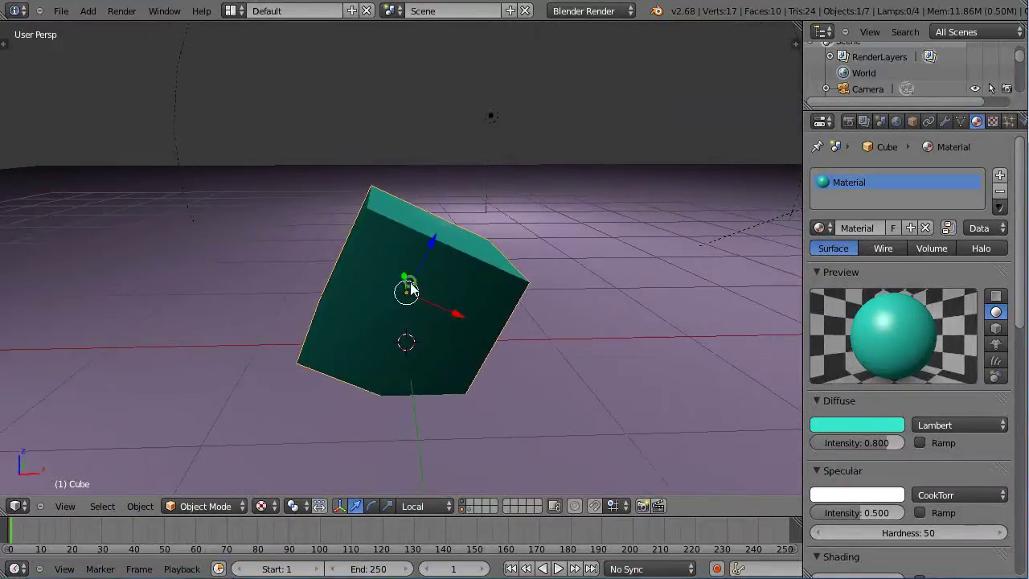
middle_click_drag(406, 356, 408, 353)
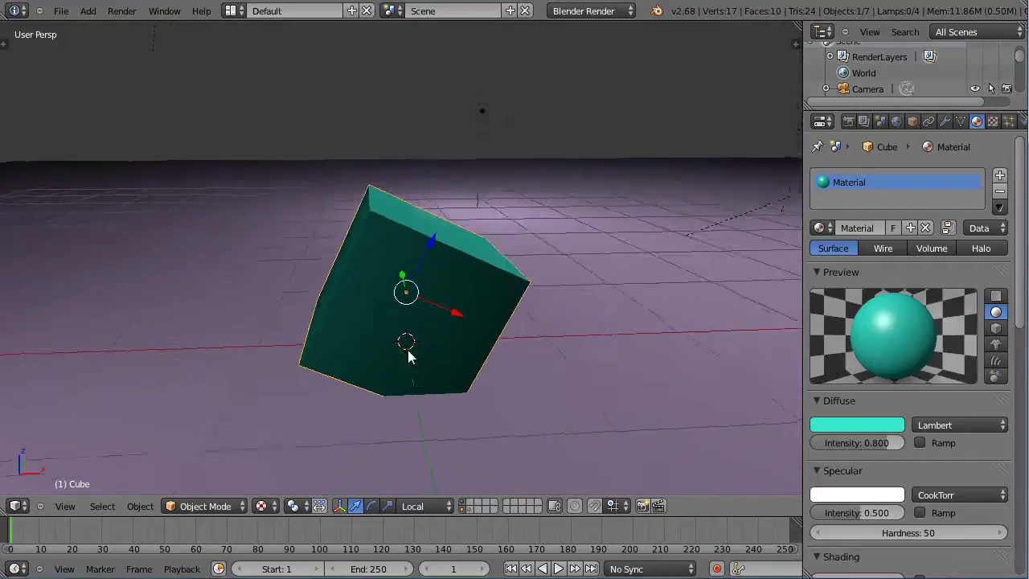
Choose Normal as the transform orientation and orbit to view the cube from above
left_click(421, 505)
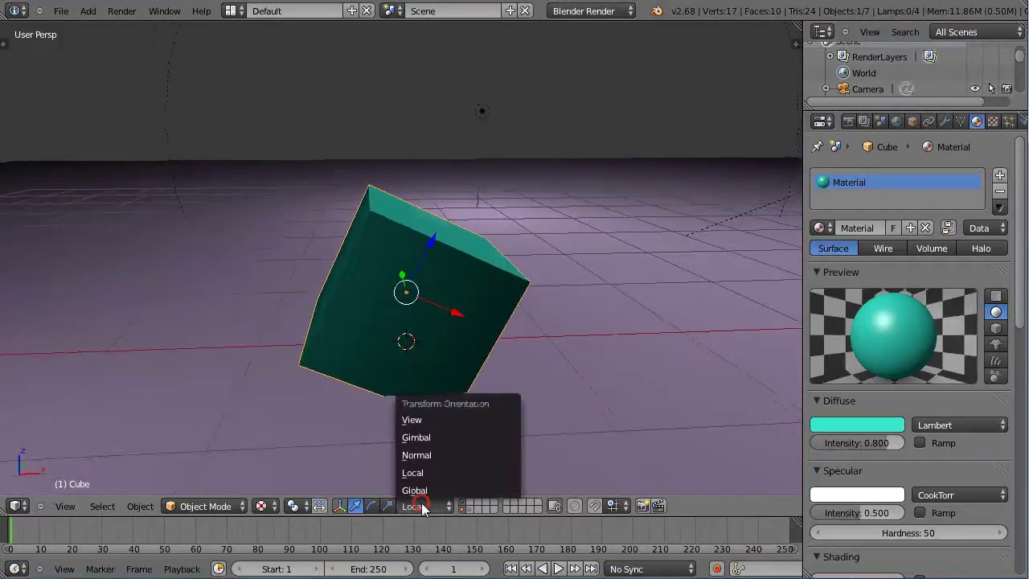
left_click(425, 456)
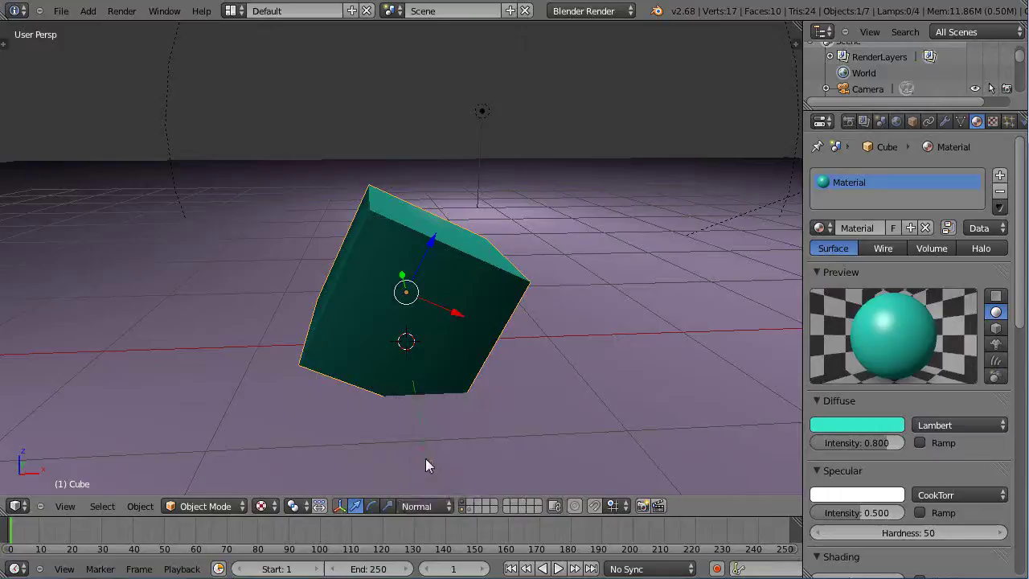
mouse_move(424, 338)
middle_mouse_down()
mouse_move(425, 351)
mouse_move(423, 322)
mouse_move(402, 326)
mouse_move(407, 344)
mouse_move(397, 349)
mouse_move(406, 338)
middle_mouse_up()
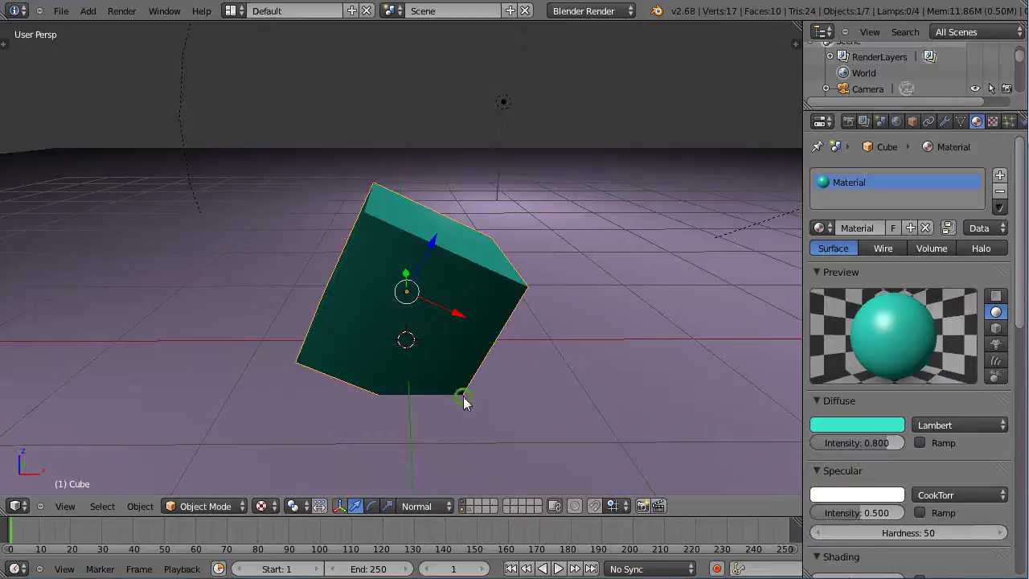
middle_click_drag(463, 402, 442, 357)
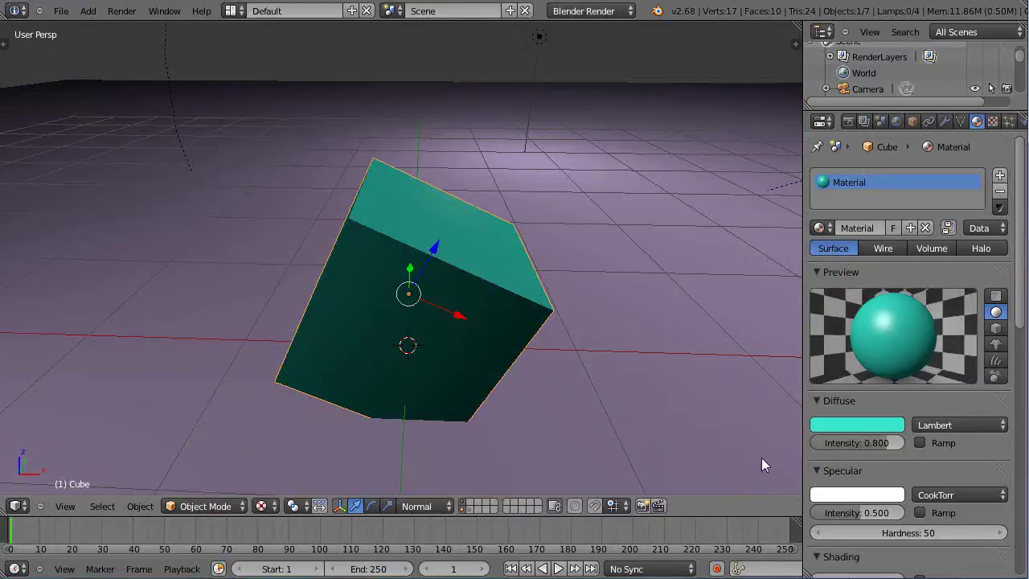
Show the N shelf and, in Edit Mode, display face normals at size 0.30
key("n")
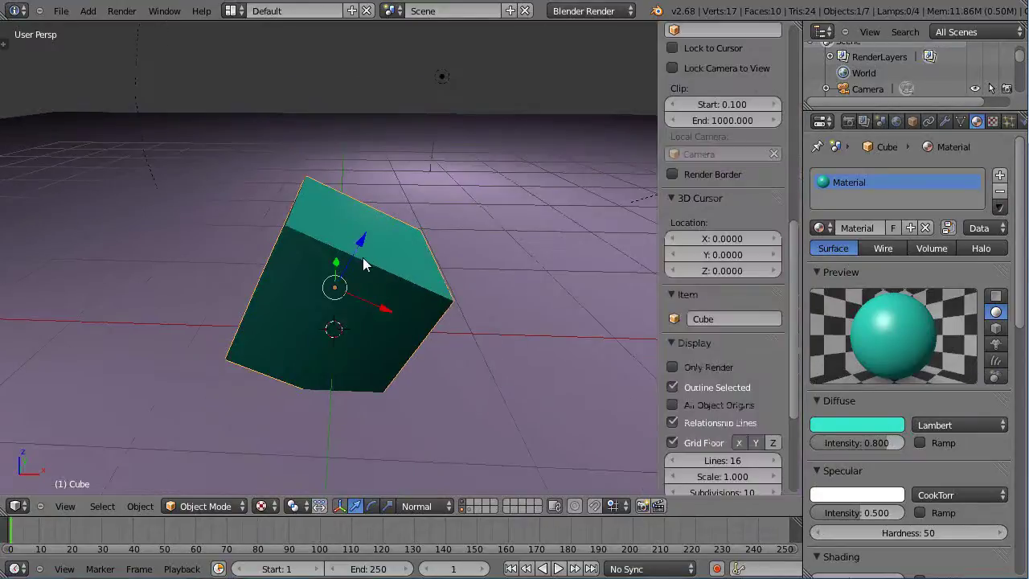
key("Tab")
scroll(721, 377, "down", 7)
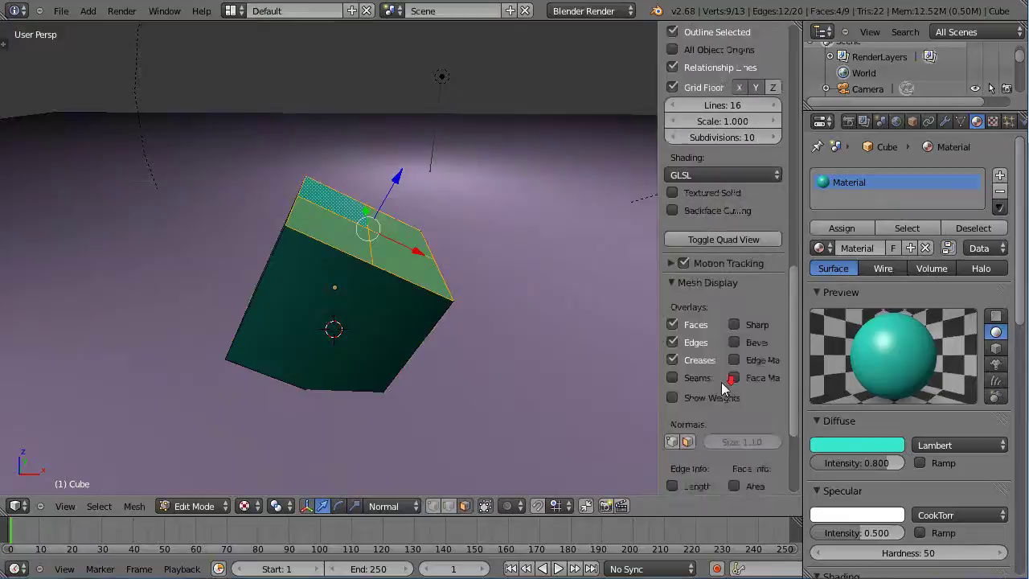
left_click(687, 410)
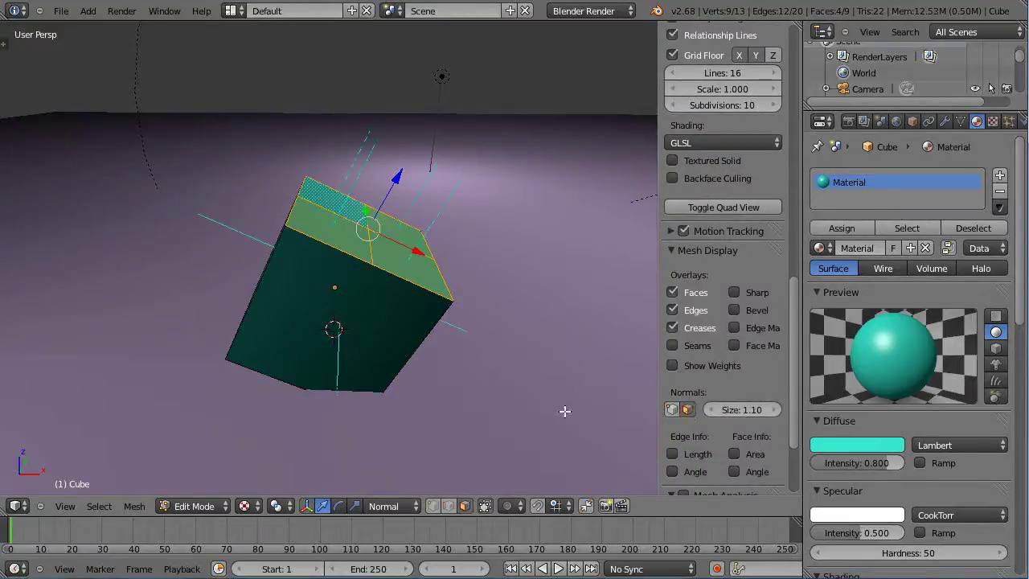
scroll(508, 394, "up", 2)
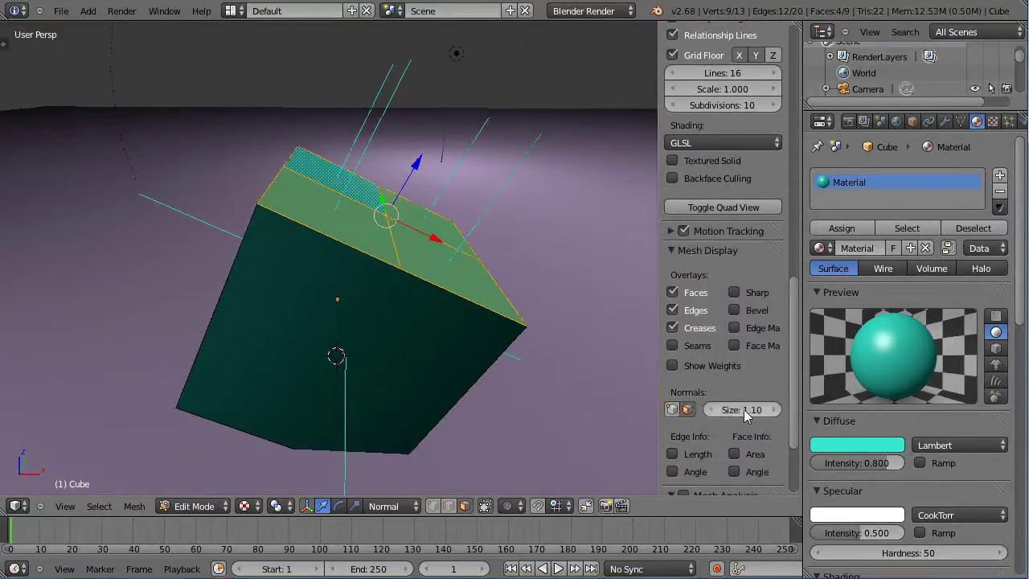
left_click_drag(747, 410, 708, 410)
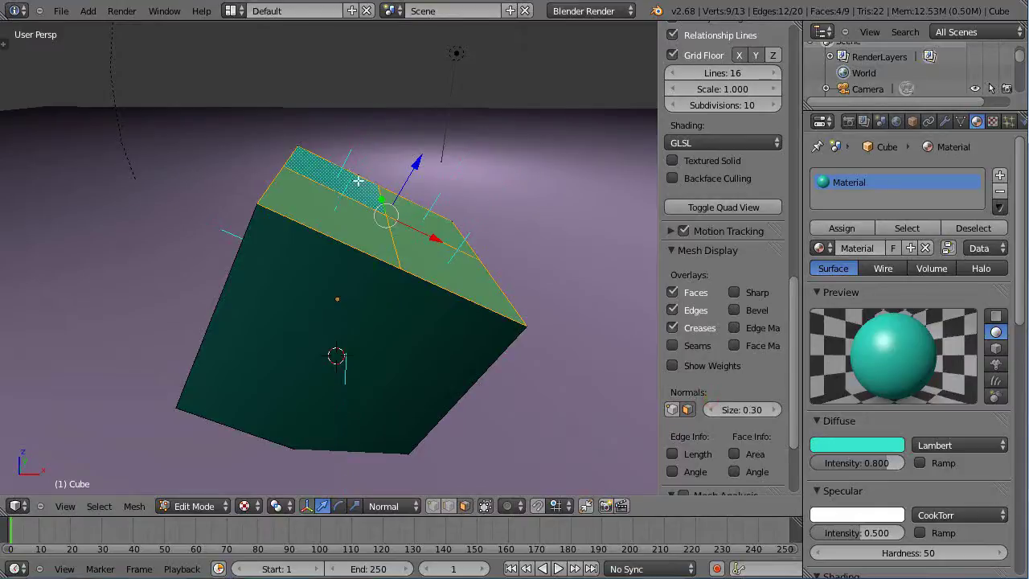
Switch the tilted cube back to Object Mode
scroll(566, 373, "down", 1)
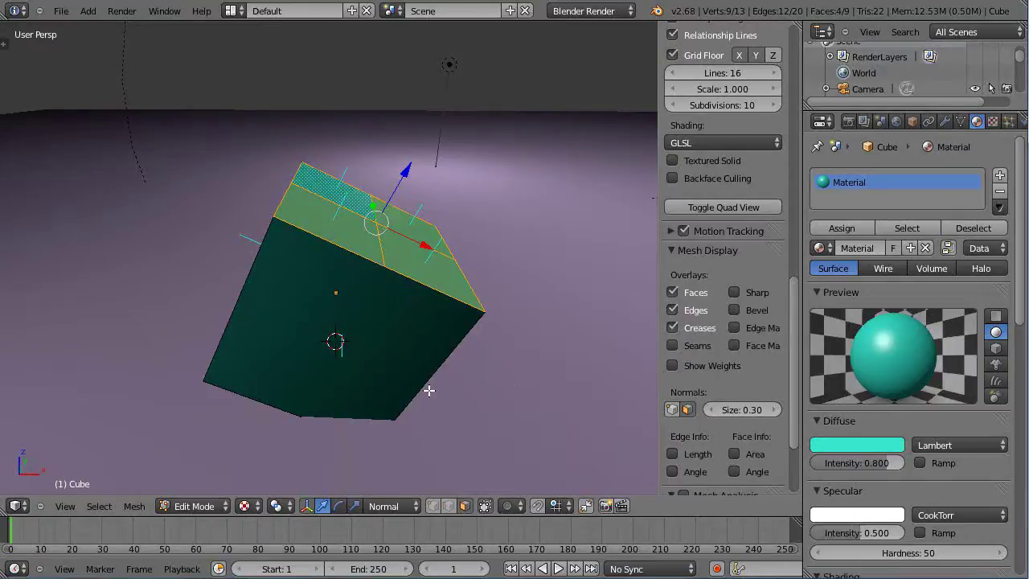
middle_click_drag(378, 381, 378, 375)
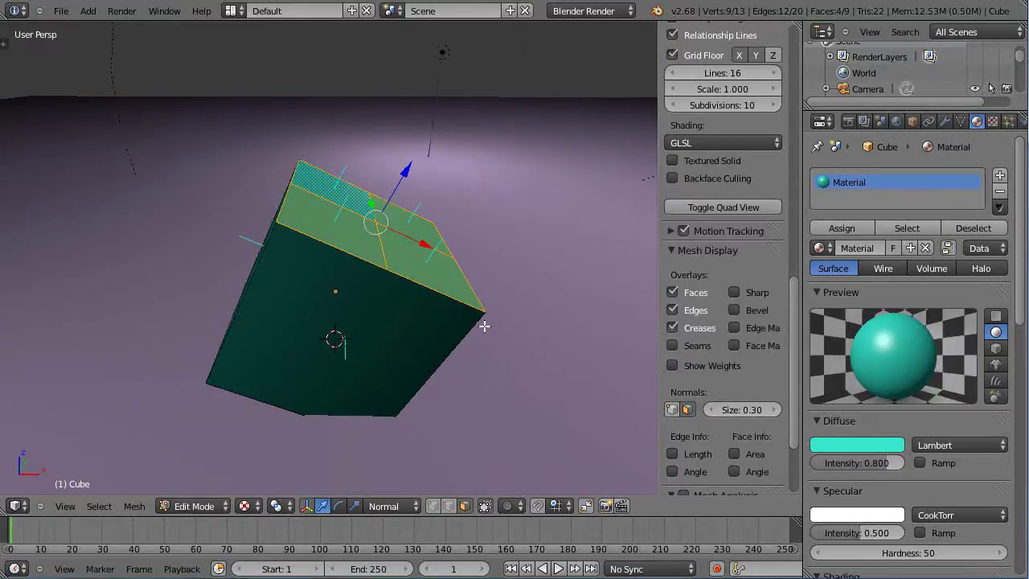
key("Tab")
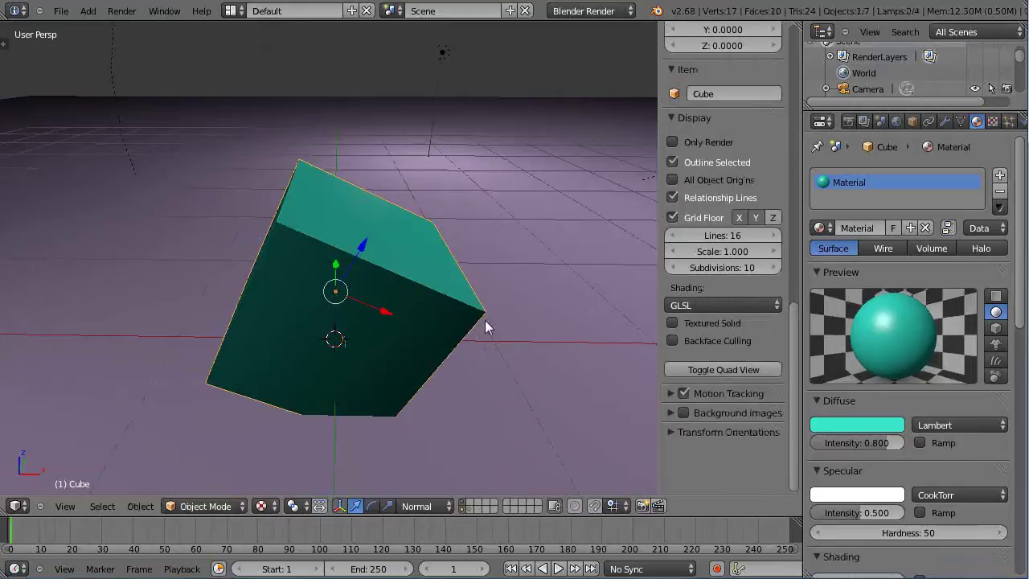
Undo the tilt, enter Edit Mode, and select only the cube's top face
key("ctrl+z")
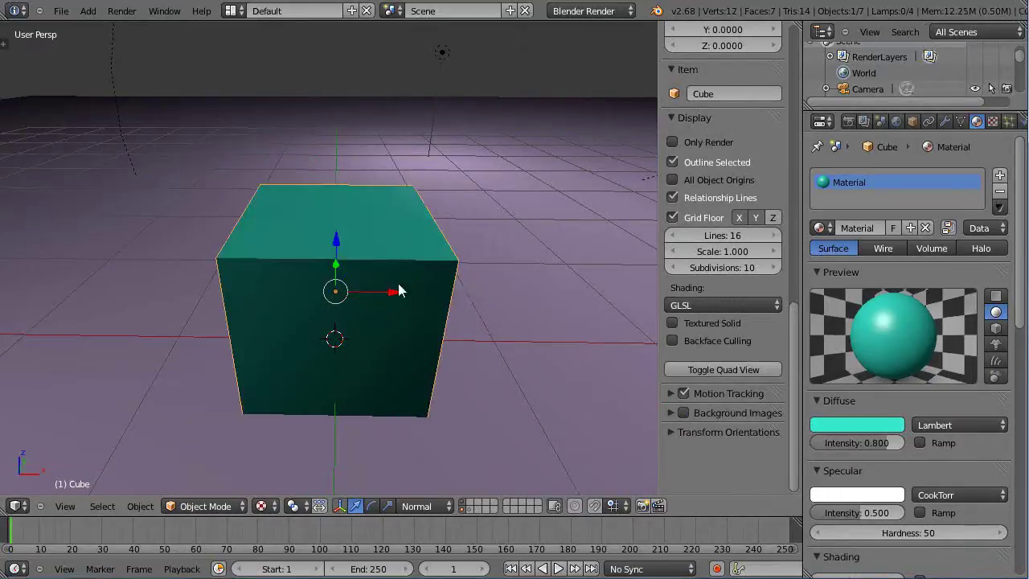
scroll(394, 271, "up", 3)
scroll(394, 270, "down", 1)
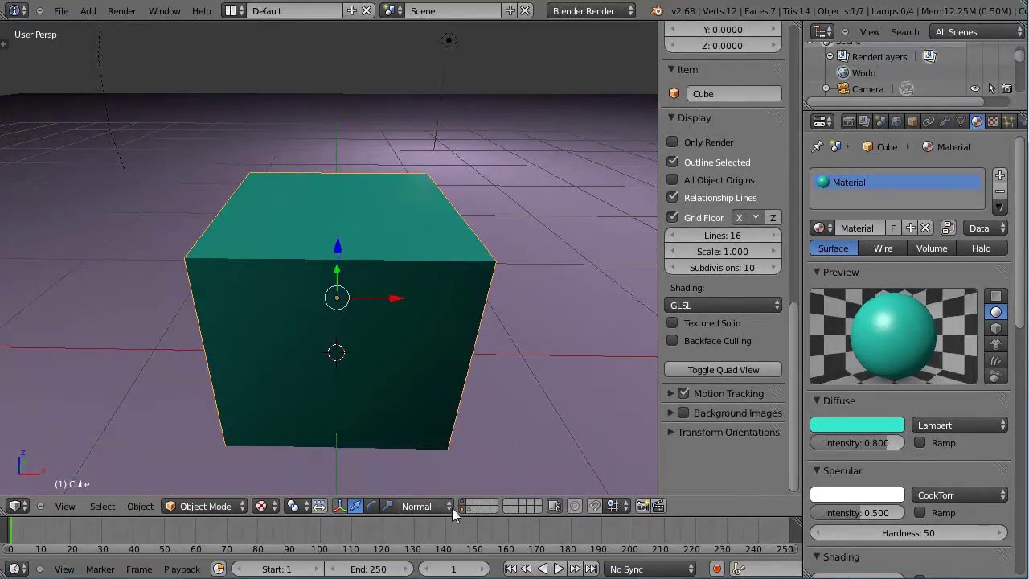
left_click(426, 506)
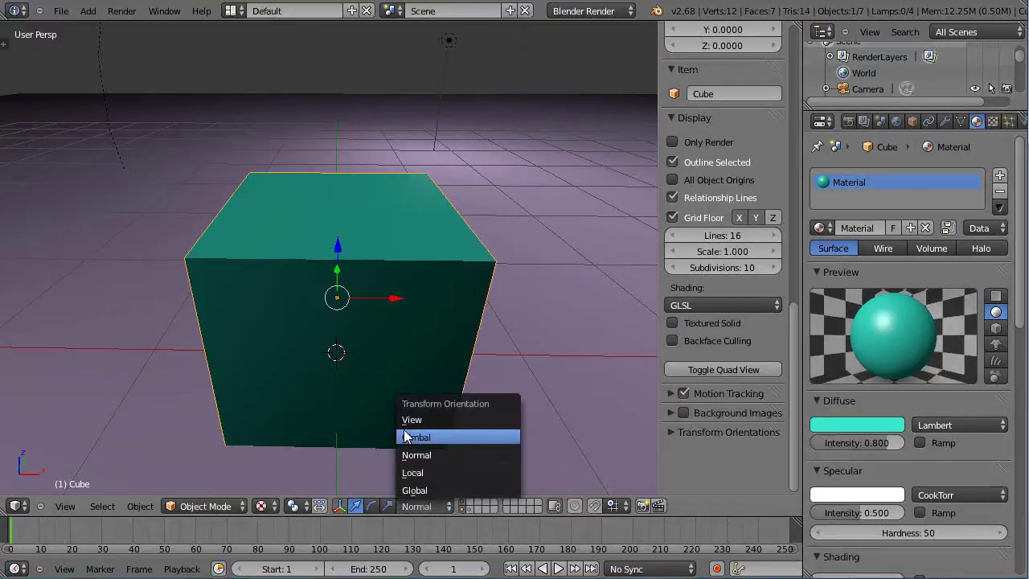
key("Tab")
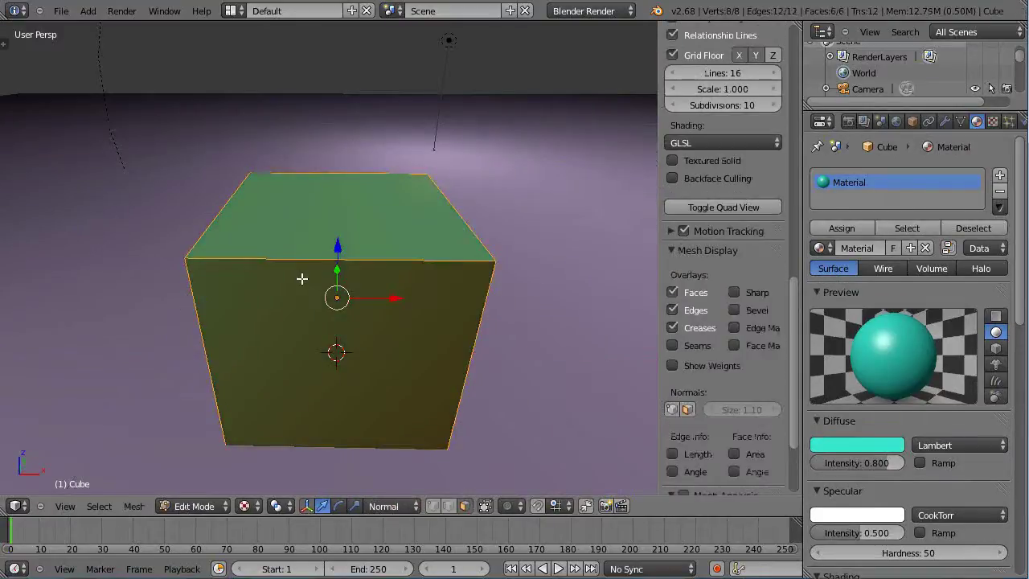
right_click(335, 218)
Subdivide the top face twice into a 4×4 grid of 16 faces
key("w")
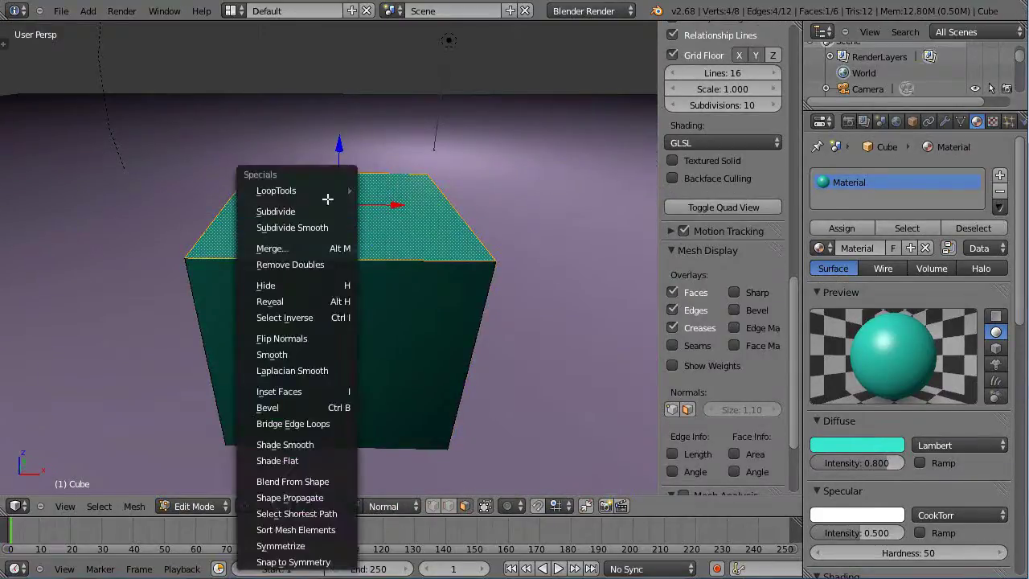
left_click(318, 211)
left_click(317, 211)
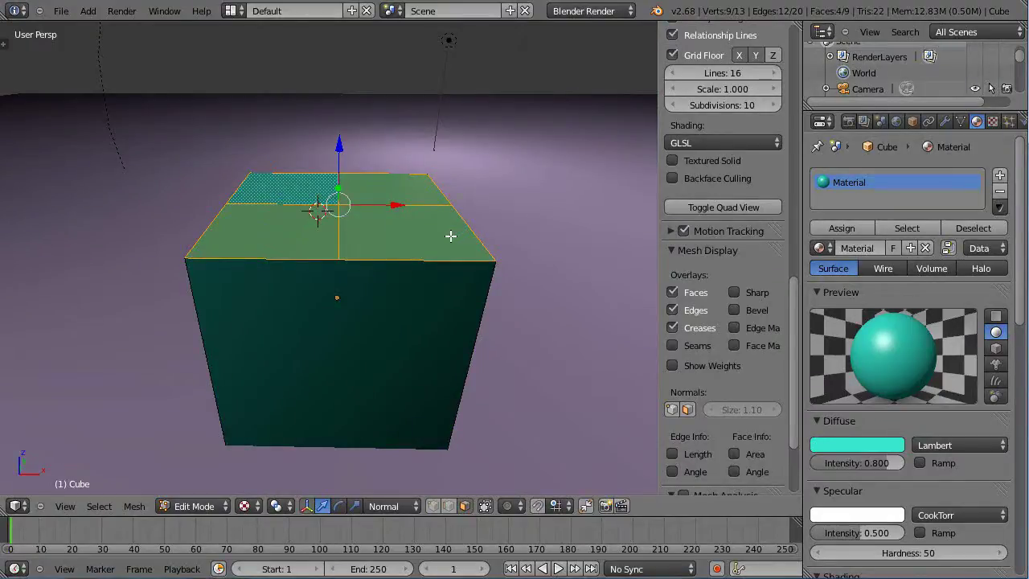
middle_click_drag(450, 235, 452, 271)
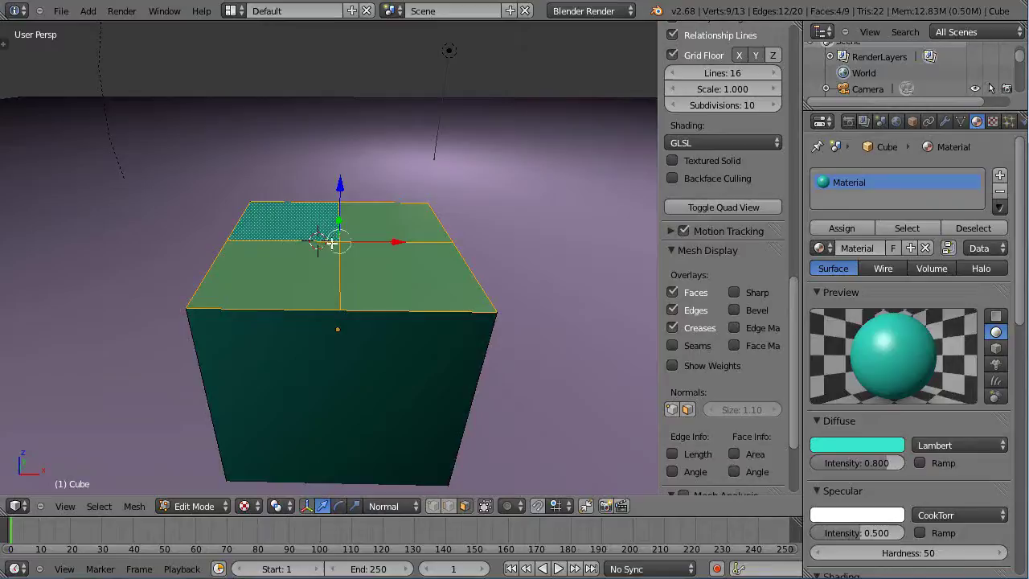
key("w")
left_click(314, 200)
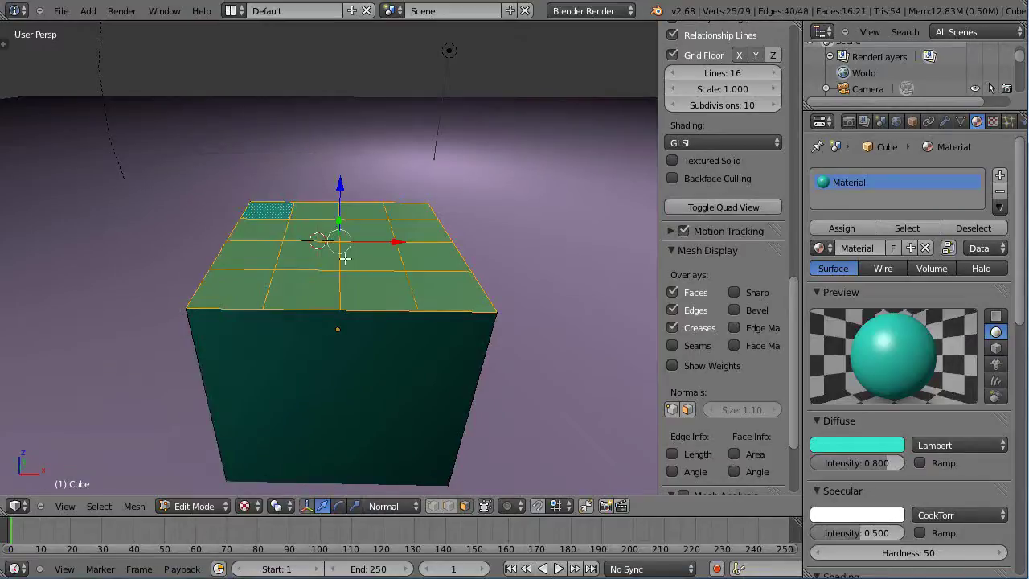
Select one corner face of the top grid and extrude it up about 0.19 units
right_click(420, 230)
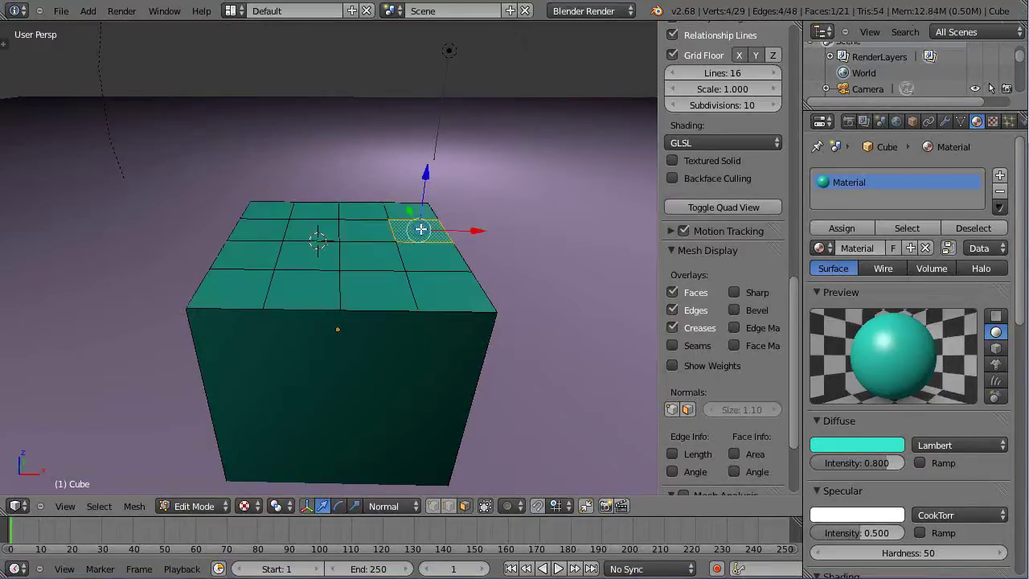
right_click(267, 229)
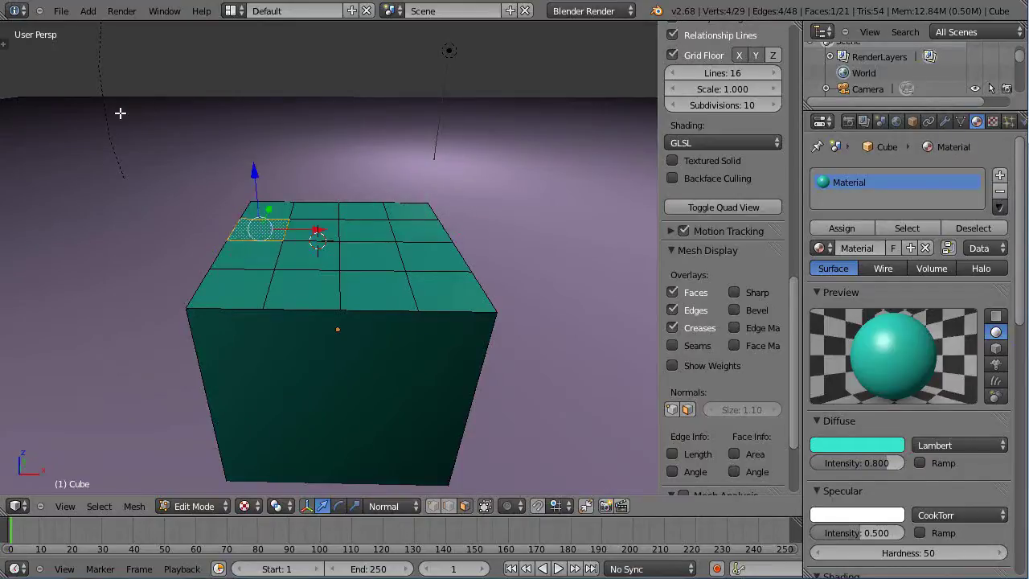
scroll(390, 236, "down", 2)
scroll(389, 238, "up", 2)
middle_click_drag(389, 238, 378, 253, "shift")
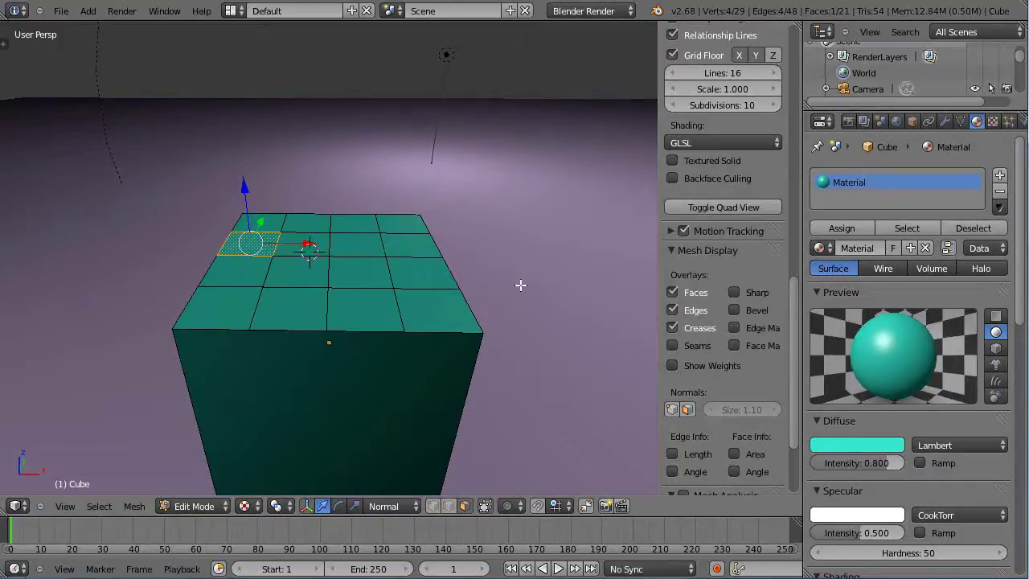
key("n")
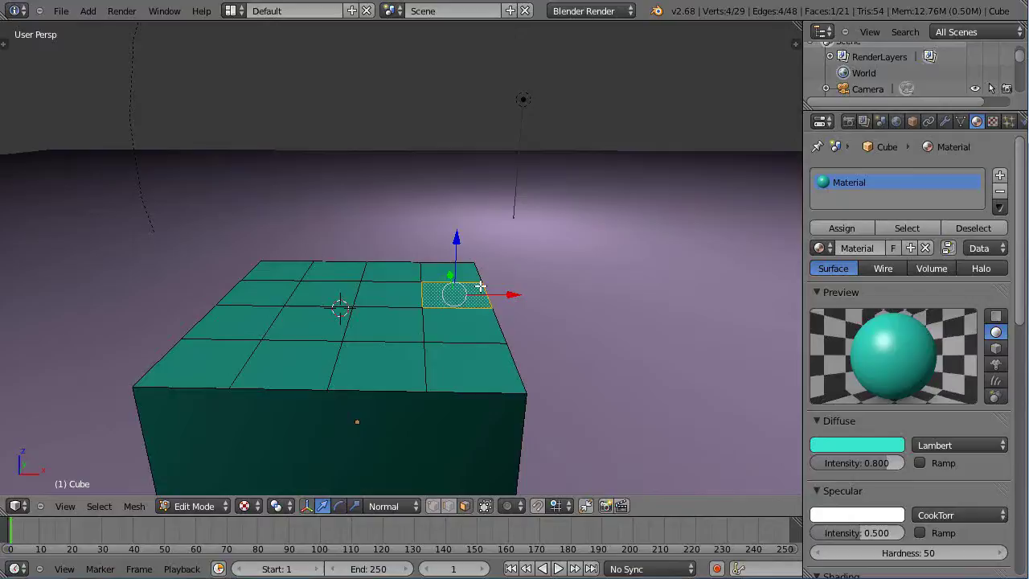
key("e")
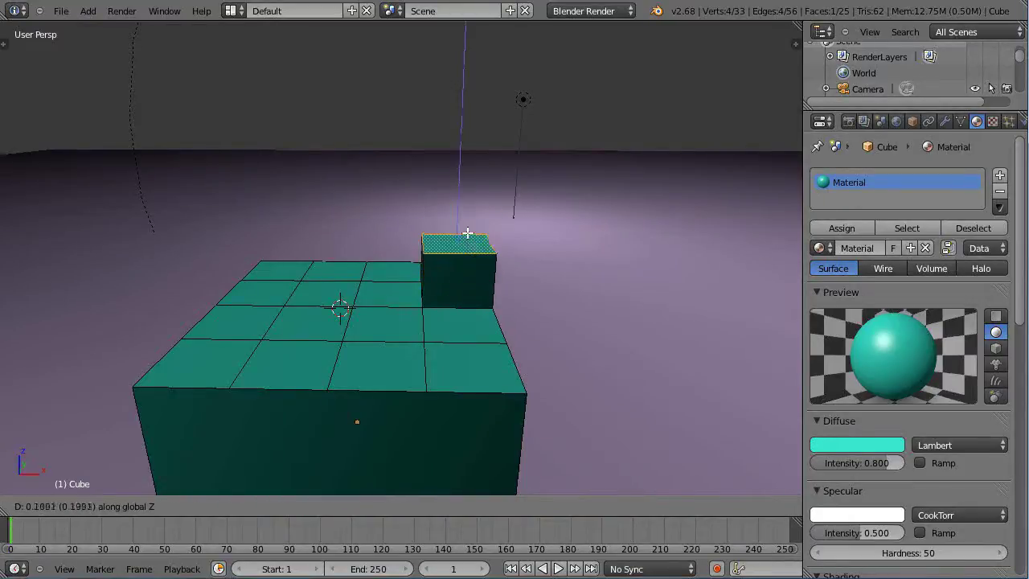
left_click(468, 247)
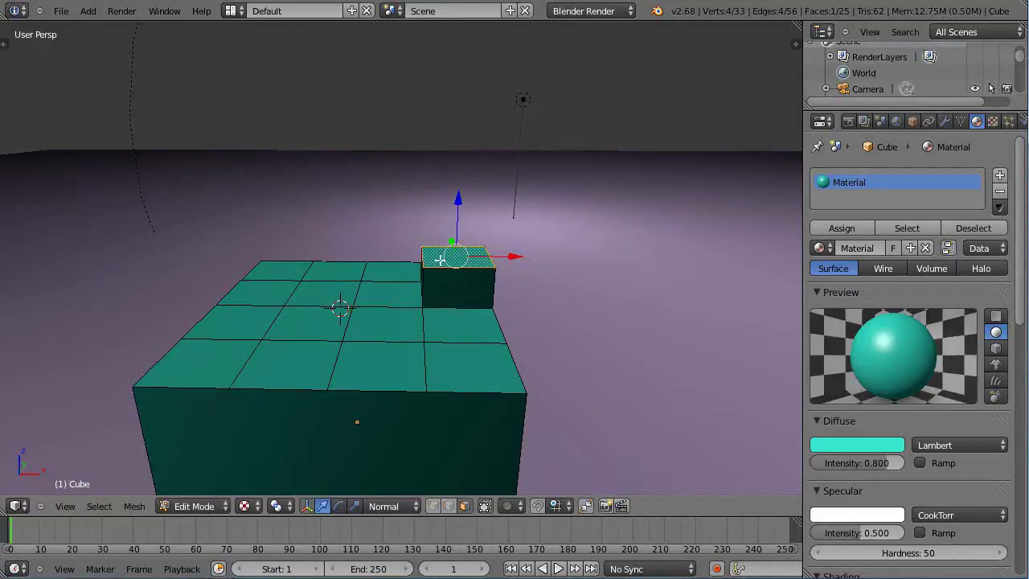
Tilt the raised block's top face by rotating it around Y
key("r")
key("y")
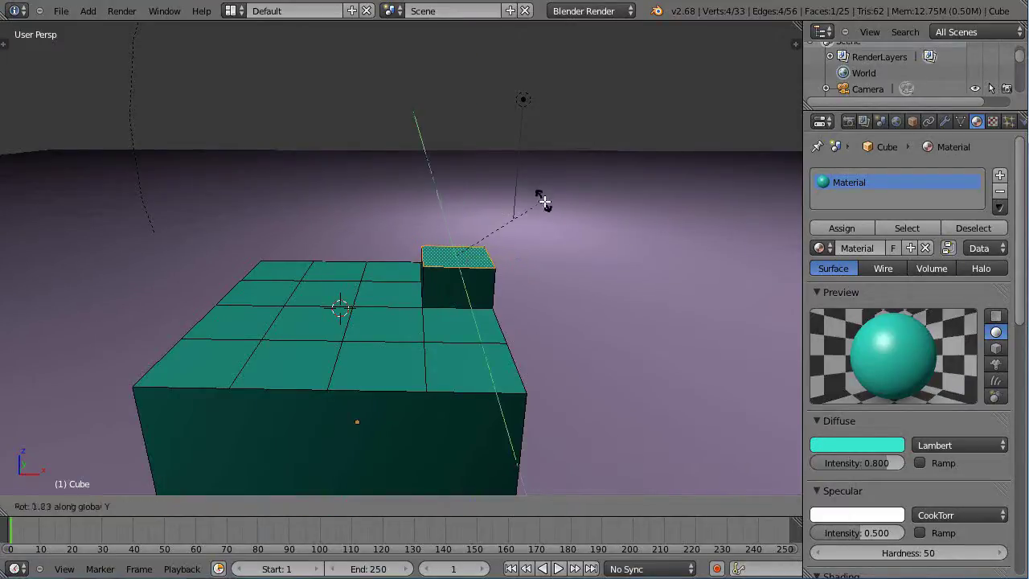
left_click(547, 266)
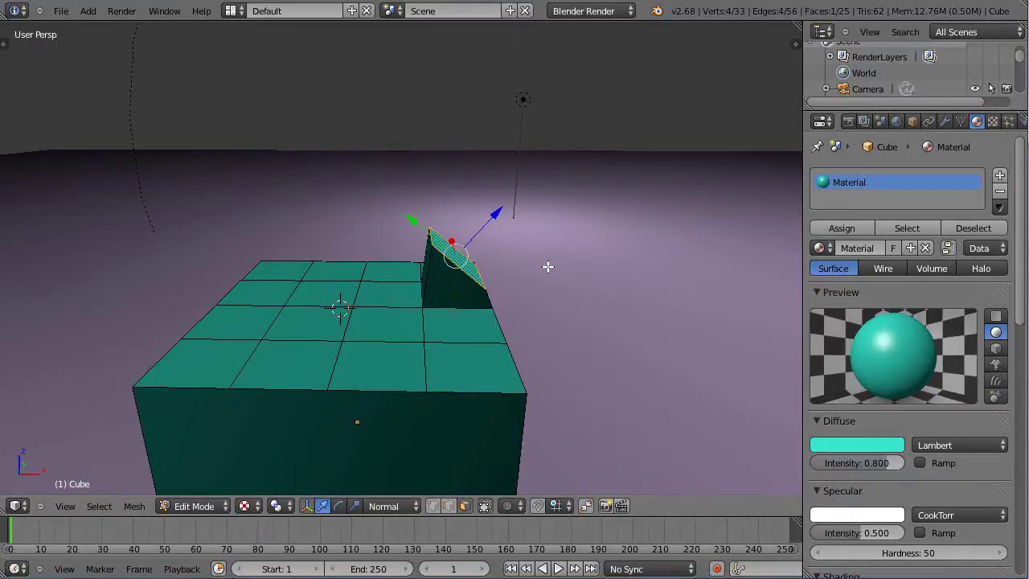
Extrude a slanted second arm section about 0.20 units along the face normal
key("e")
key("z")
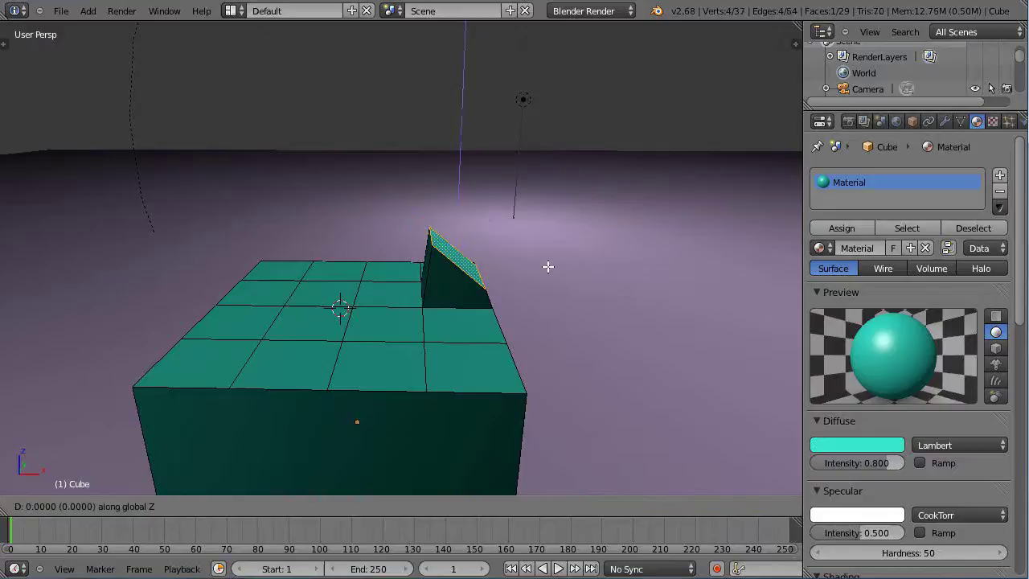
key("z")
key("z")
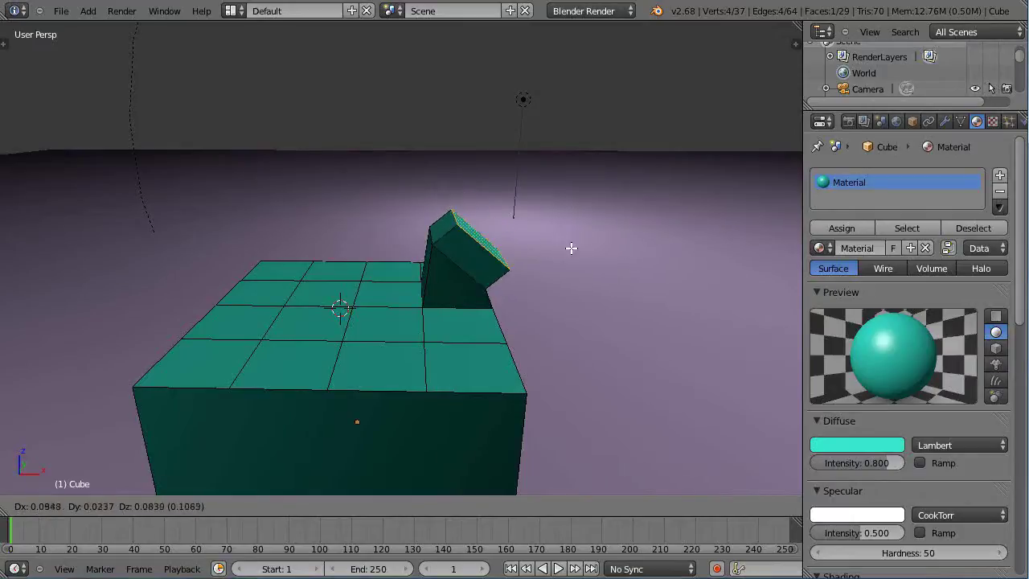
key("z")
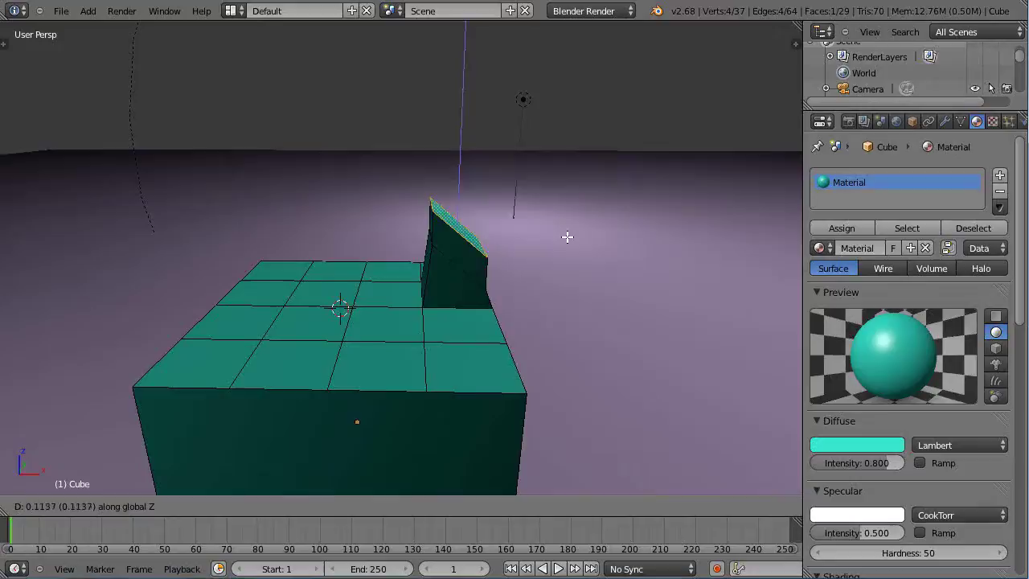
key("z")
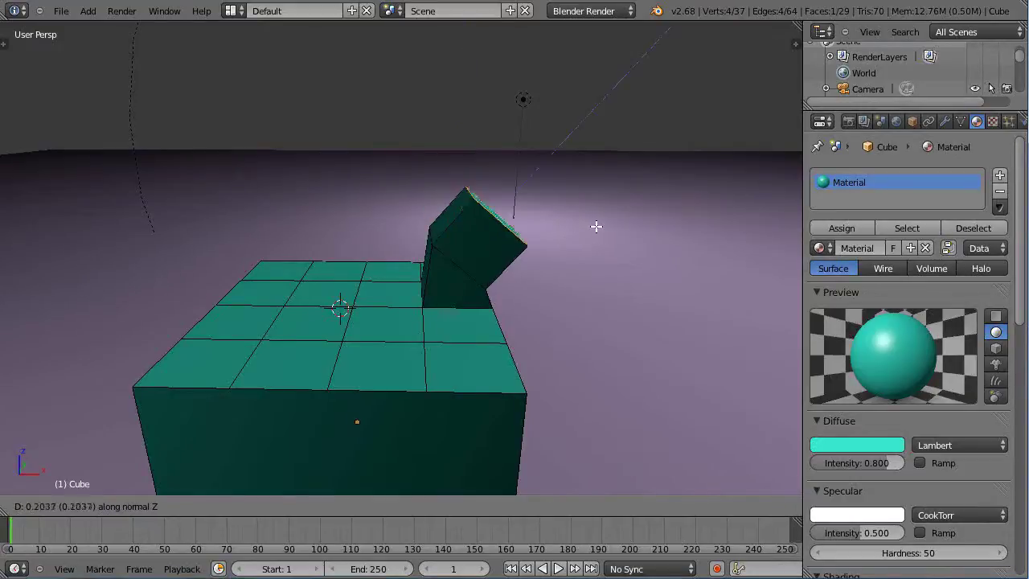
left_click(598, 235)
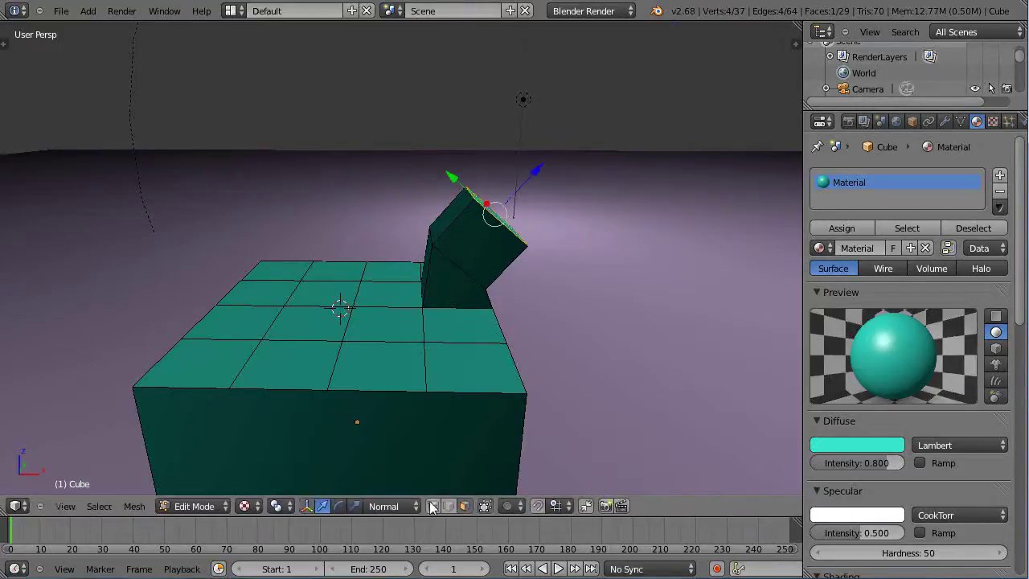
middle_click_drag(562, 219, 584, 214)
middle_click_drag(677, 174, 654, 185)
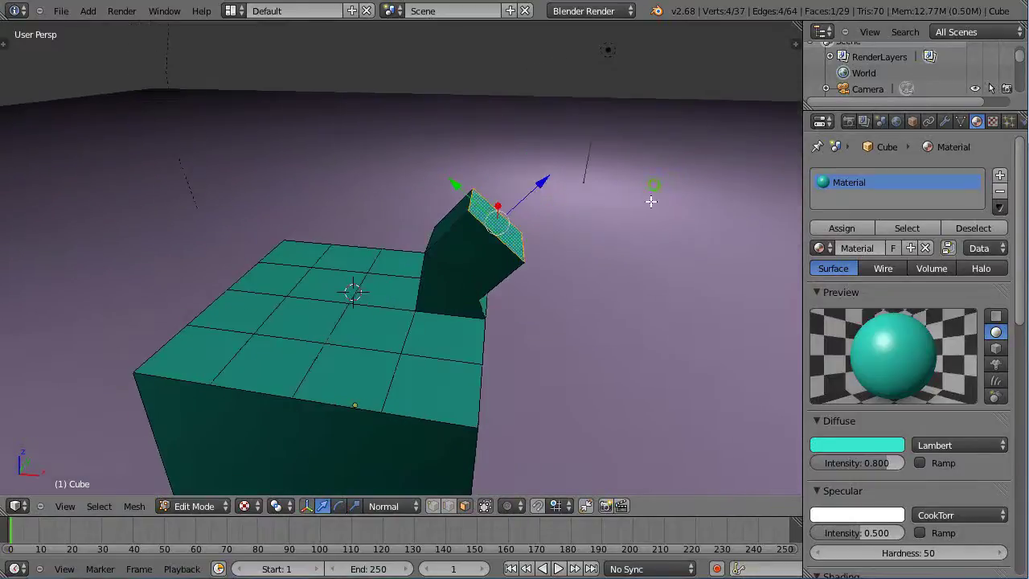
Switch orientation to Global and rotate the arm's end face further around Y
left_click(390, 507)
left_click(386, 487)
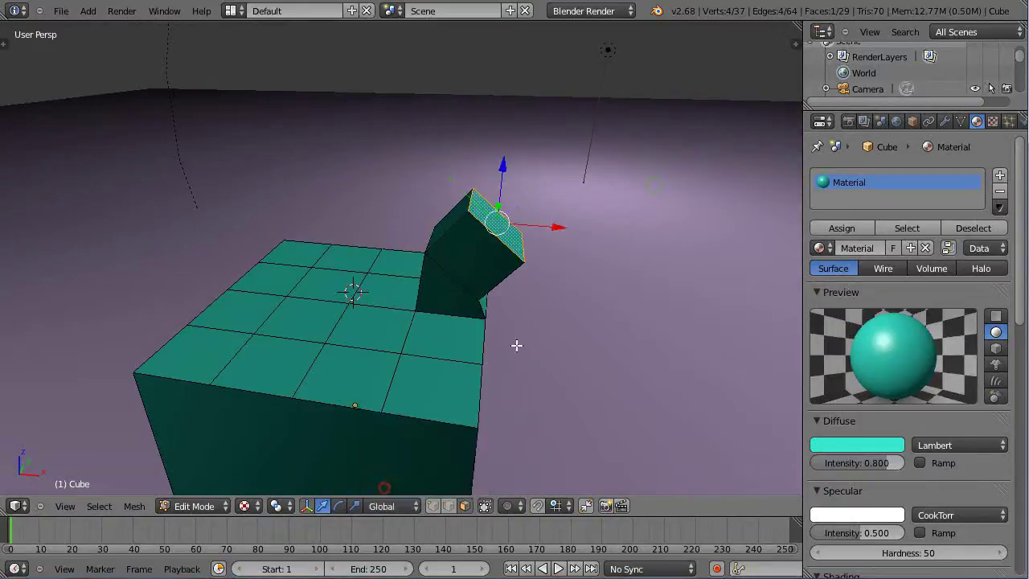
middle_click_drag(516, 345, 562, 276)
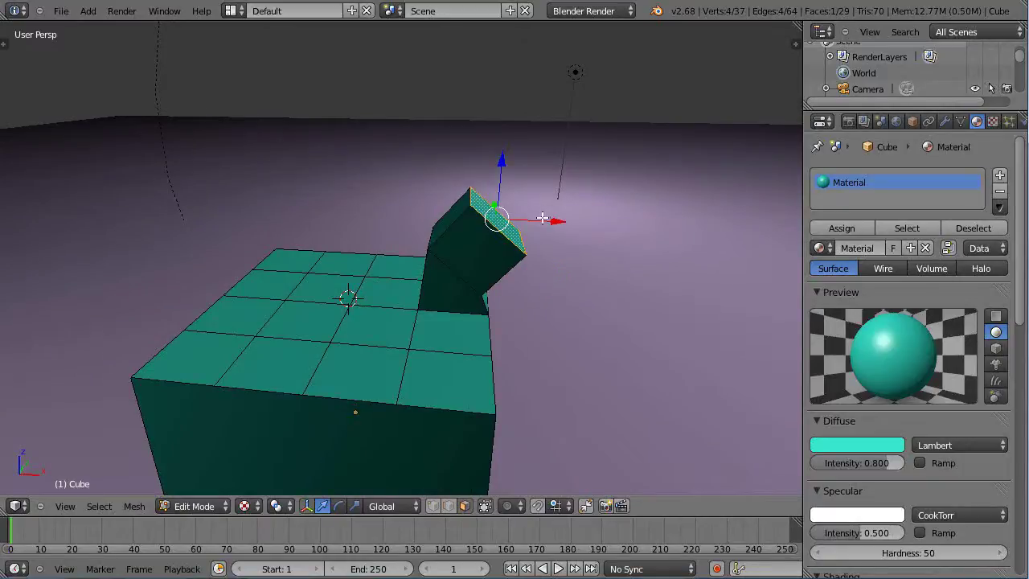
key("r")
key("y")
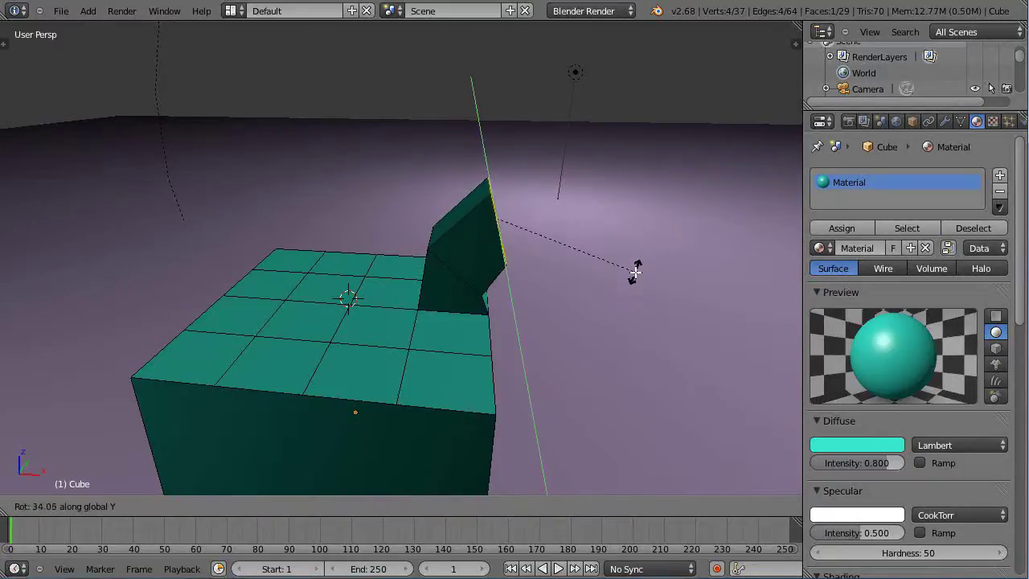
left_click(635, 272)
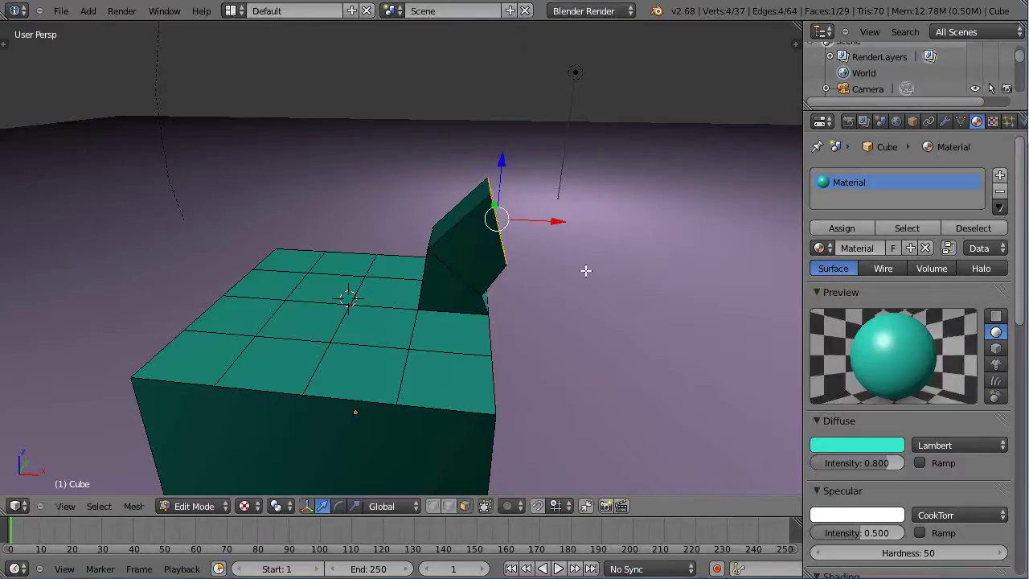
Extrude a third arm section about 0.31 units along the end face's normal
key("e")
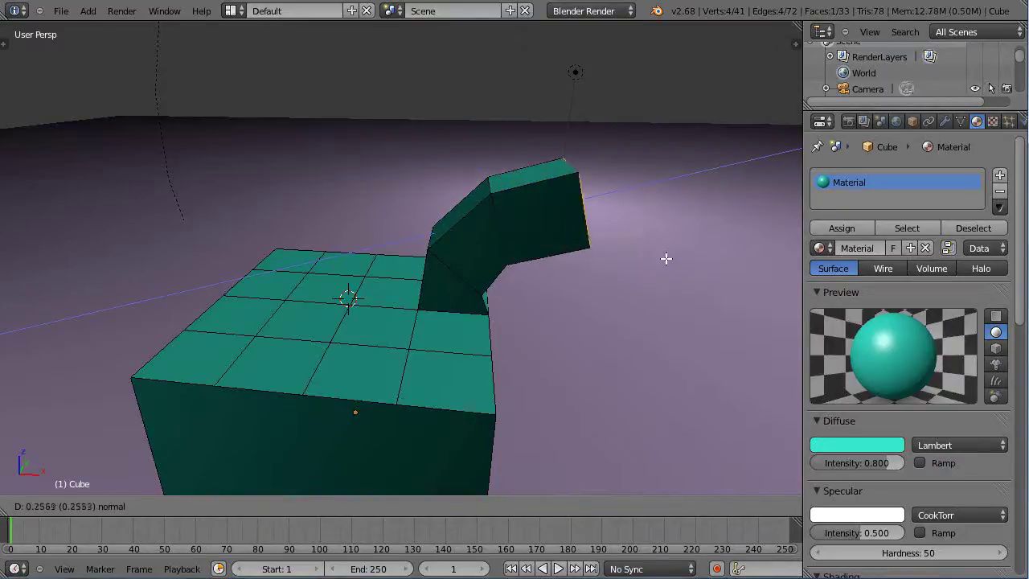
key("z")
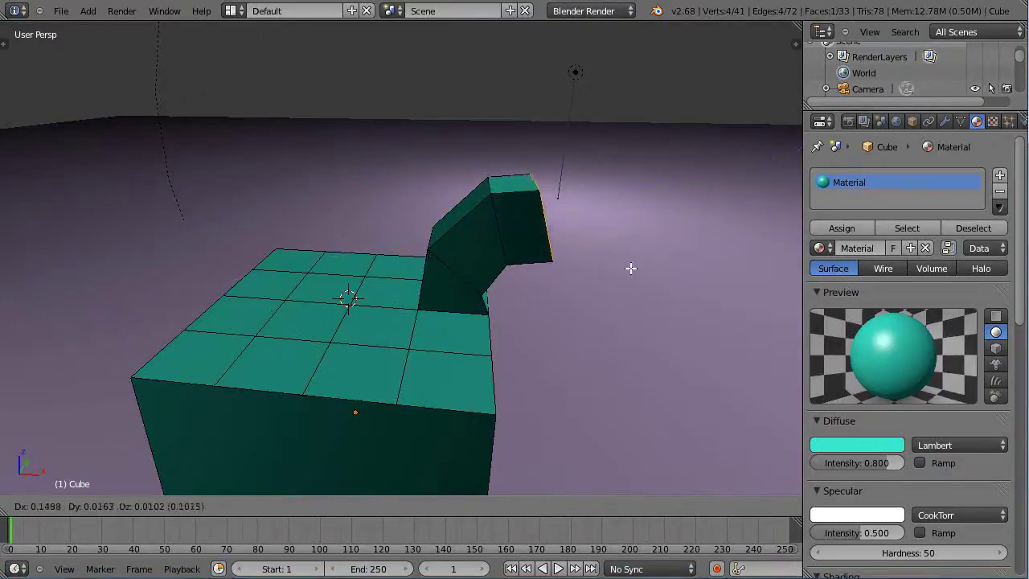
key("z")
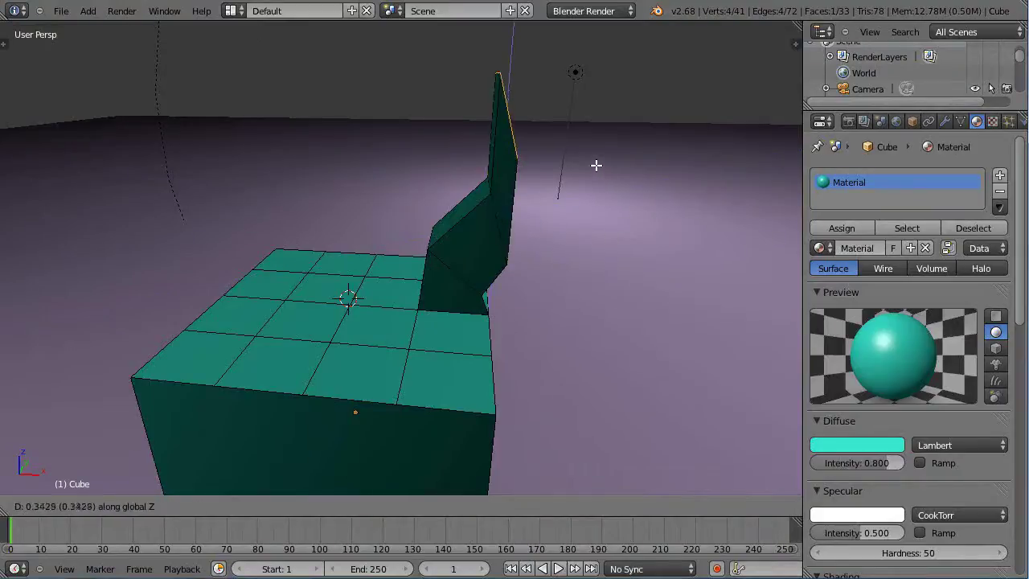
key("z")
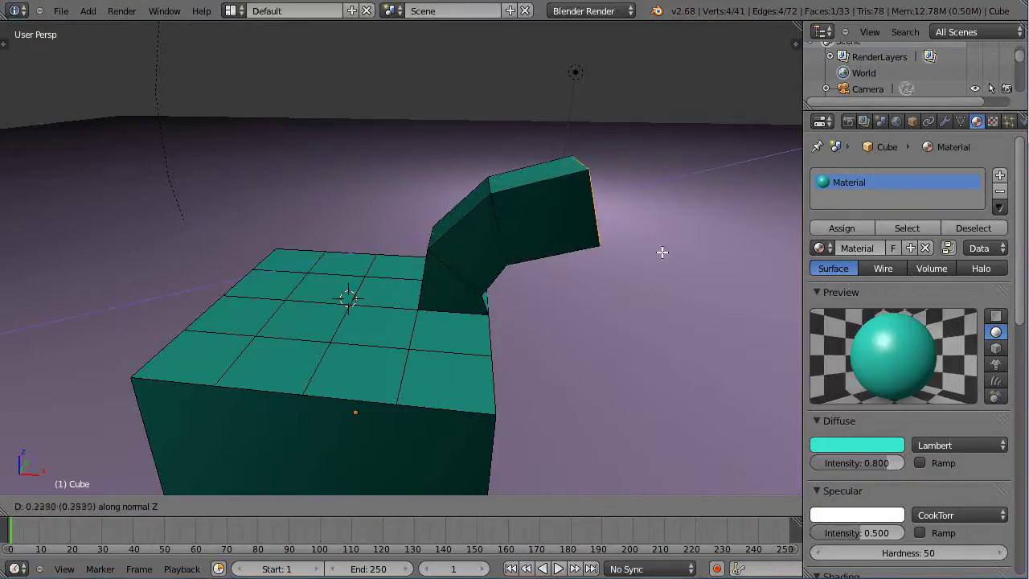
left_click(640, 255)
mouse_move(639, 259)
middle_mouse_down()
mouse_move(599, 256)
mouse_move(638, 255)
middle_mouse_up()
Extrude another section from the arm's end face
key("e")
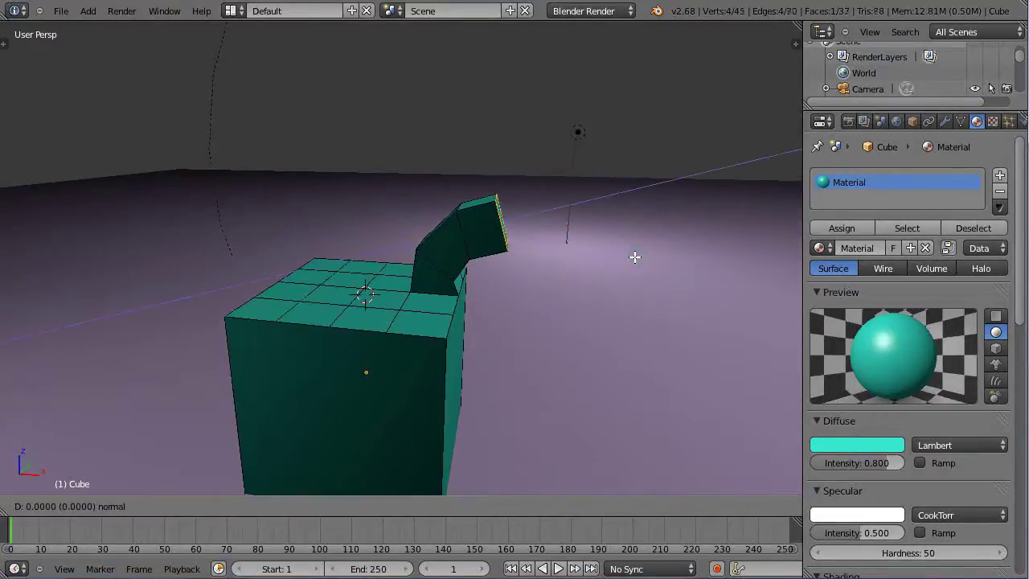
left_click(702, 265)
middle_click_drag(702, 264, 563, 361)
Set the transform orientation to Local and orbit to inspect the arm's end face
left_click(392, 505)
left_click(384, 455)
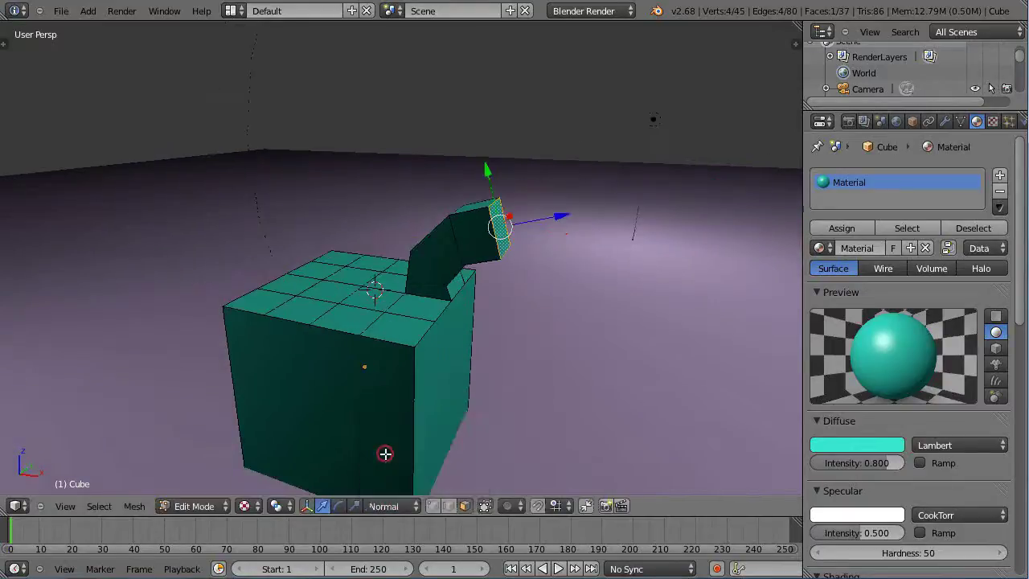
middle_click_drag(427, 374, 365, 377)
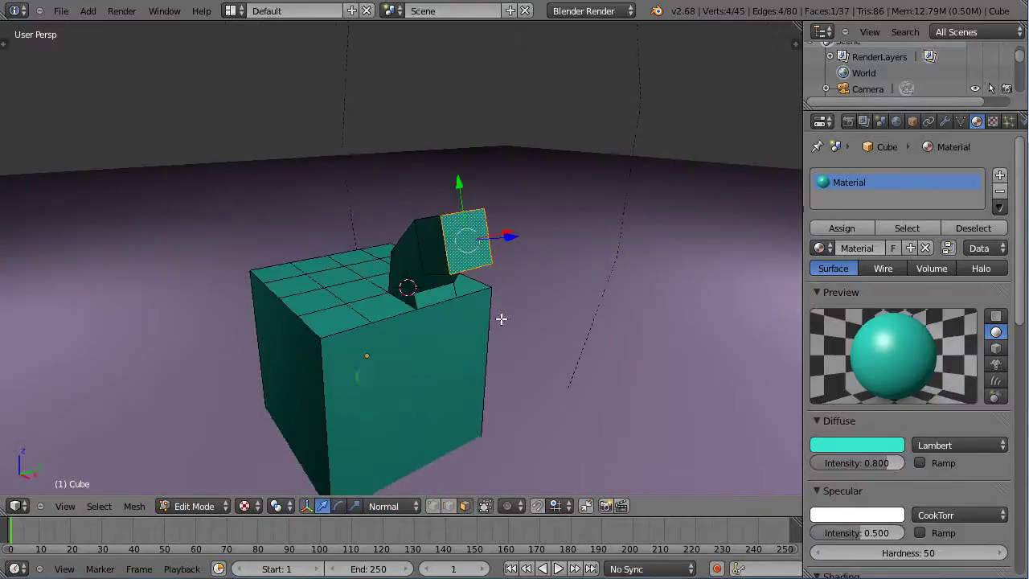
middle_click_drag(501, 316, 541, 315)
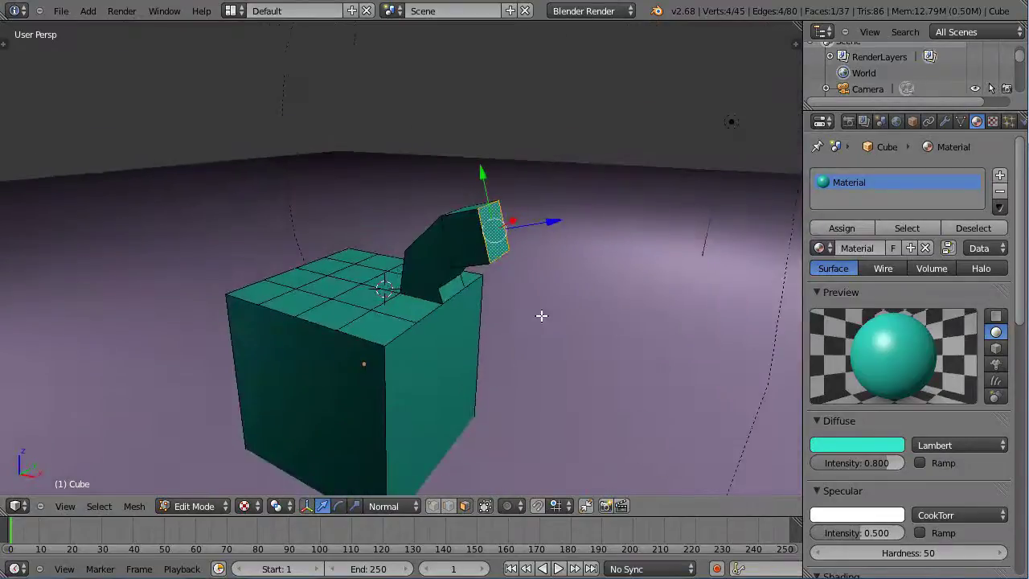
left_click(380, 471)
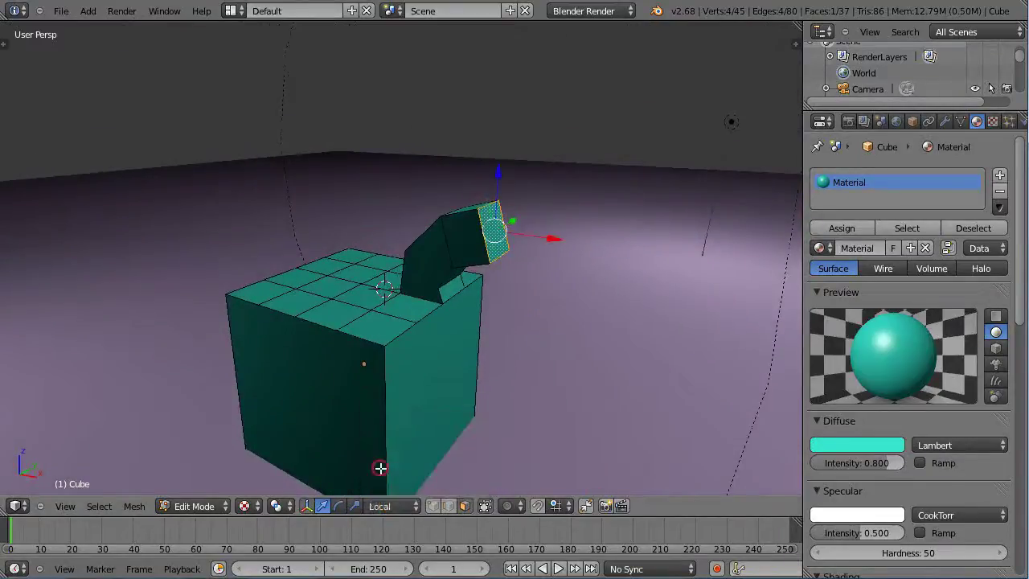
middle_click_drag(532, 348, 537, 269)
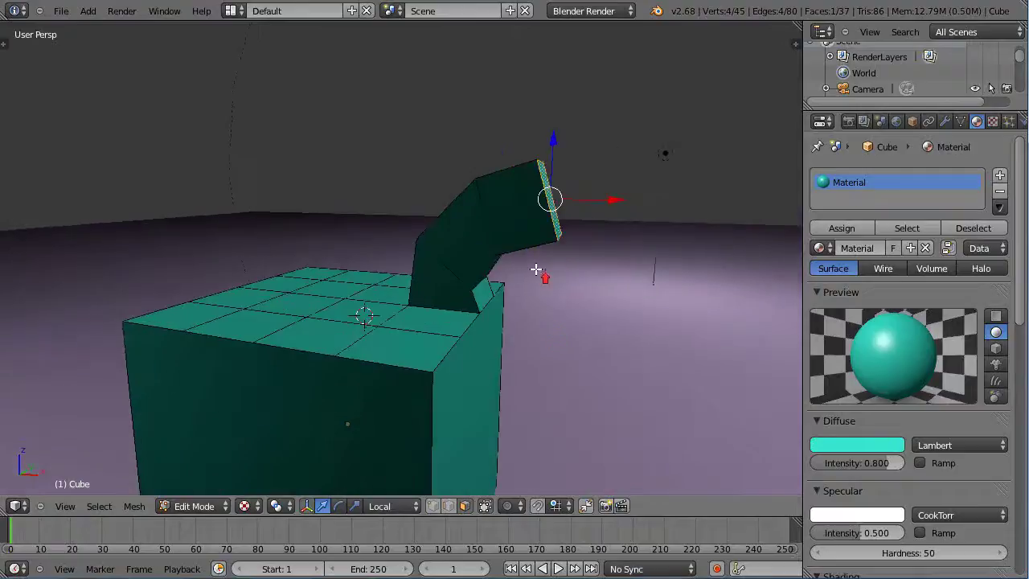
middle_click_drag(553, 231, 460, 229)
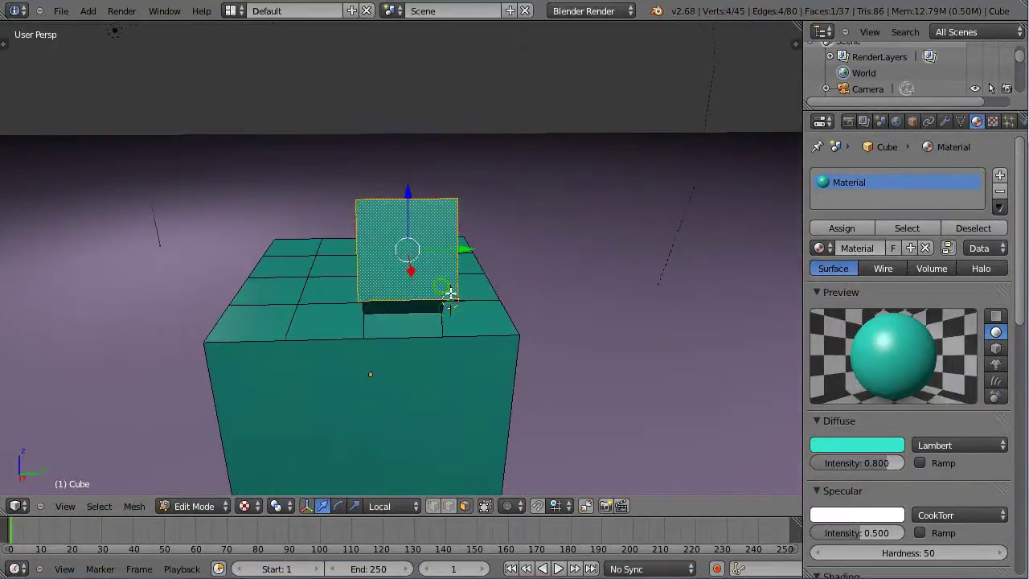
middle_click_drag(450, 296, 545, 292)
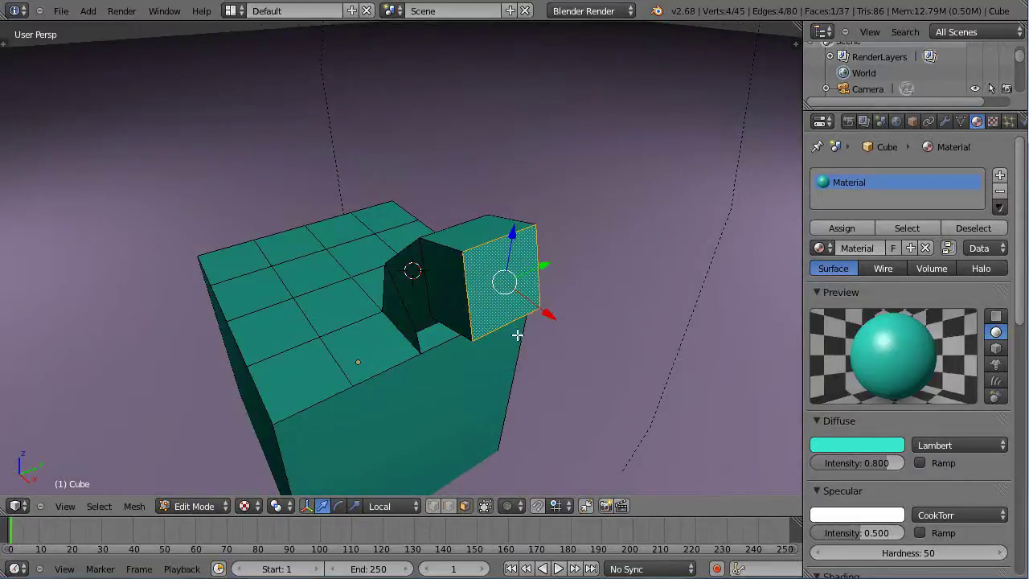
middle_click_drag(516, 335, 483, 340)
Set the transform orientation to Normal and orbit to see the end face from the side
left_click(394, 509)
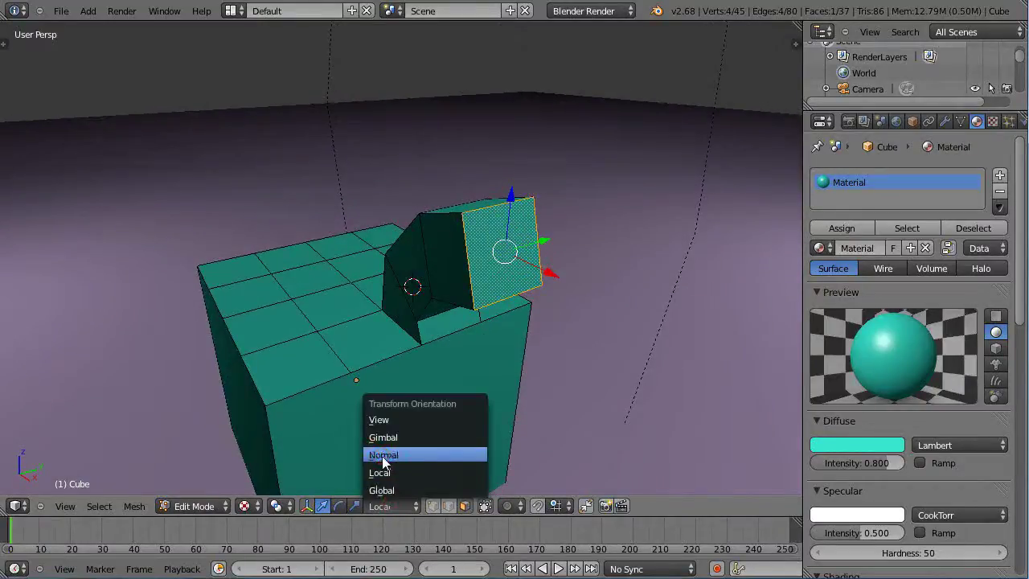
left_click(381, 455)
middle_click_drag(384, 455, 405, 366)
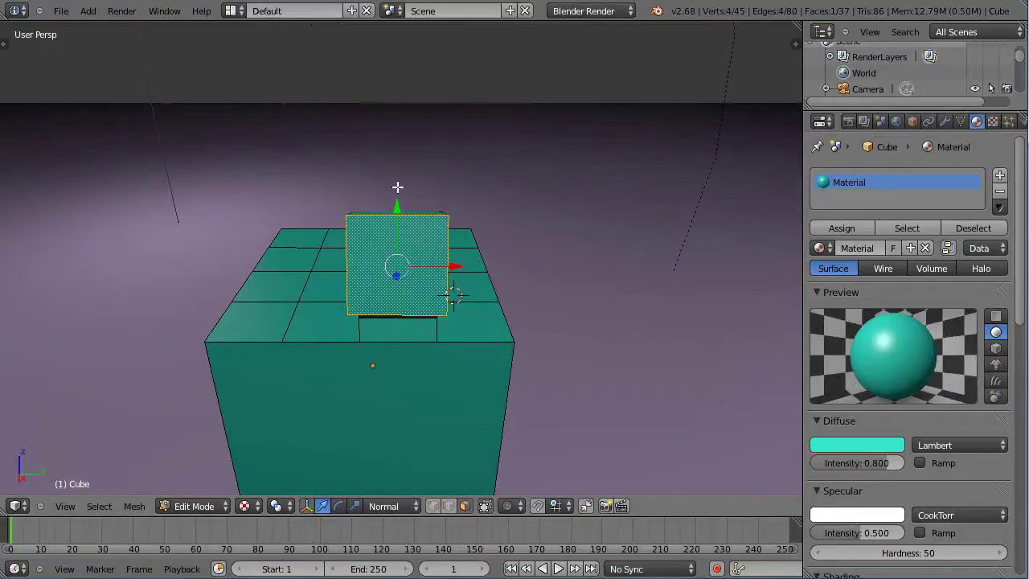
middle_click_drag(395, 274, 519, 292)
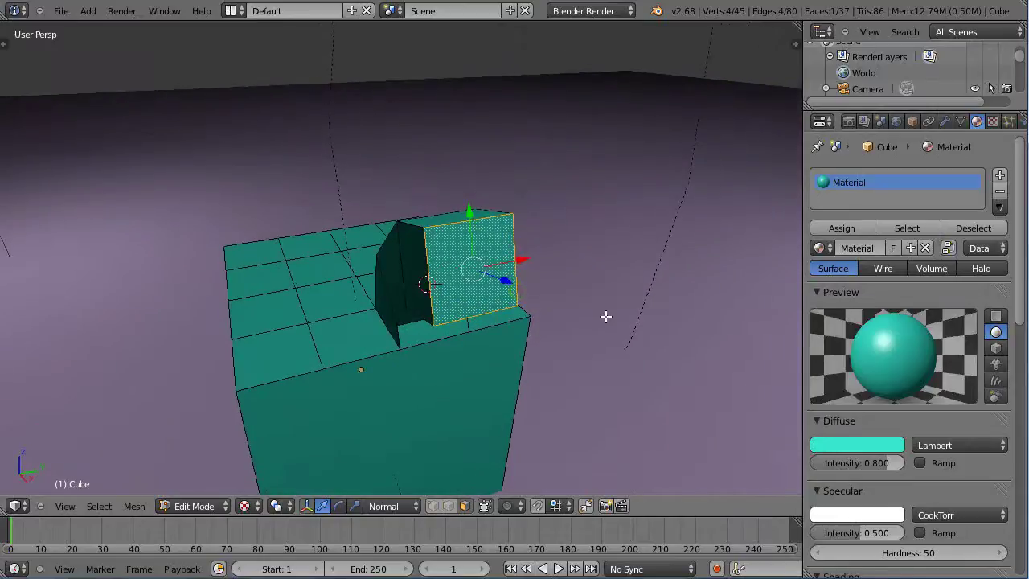
Scale the end face about 1.57 times within its plane, excluding normal Z
key("s")
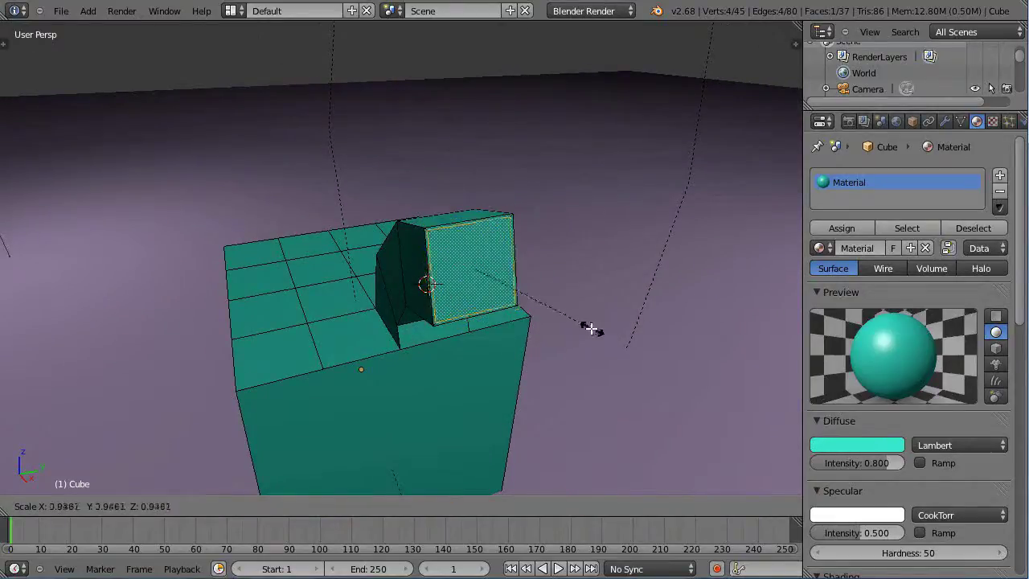
key("shift+z")
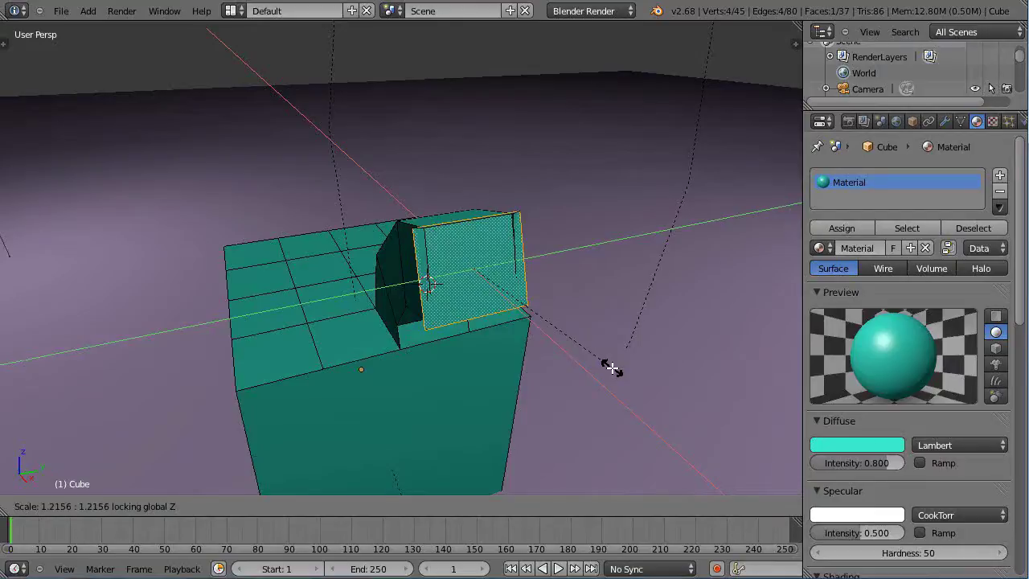
key("shift+z")
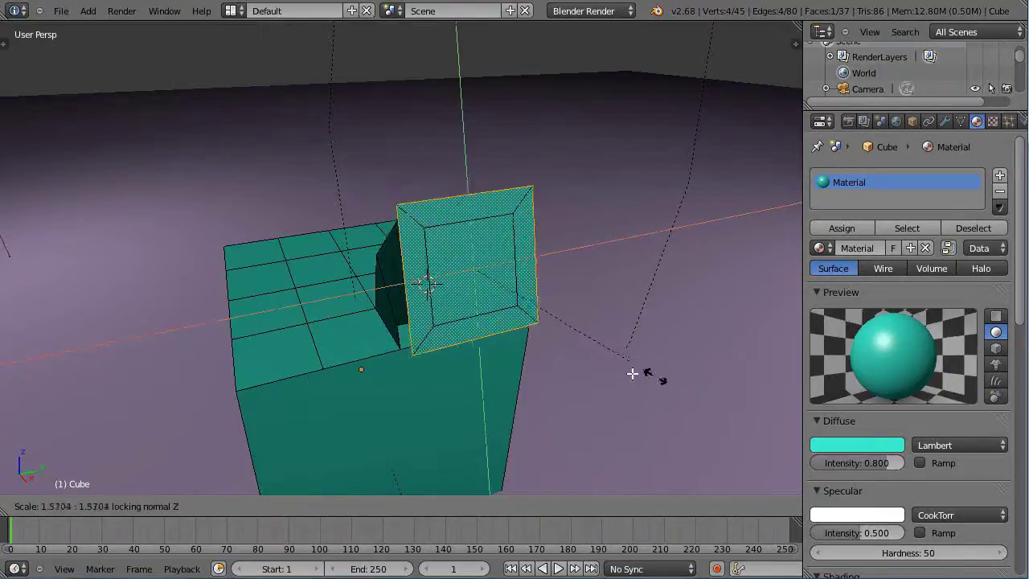
left_click(736, 426)
middle_click_drag(606, 423, 558, 364)
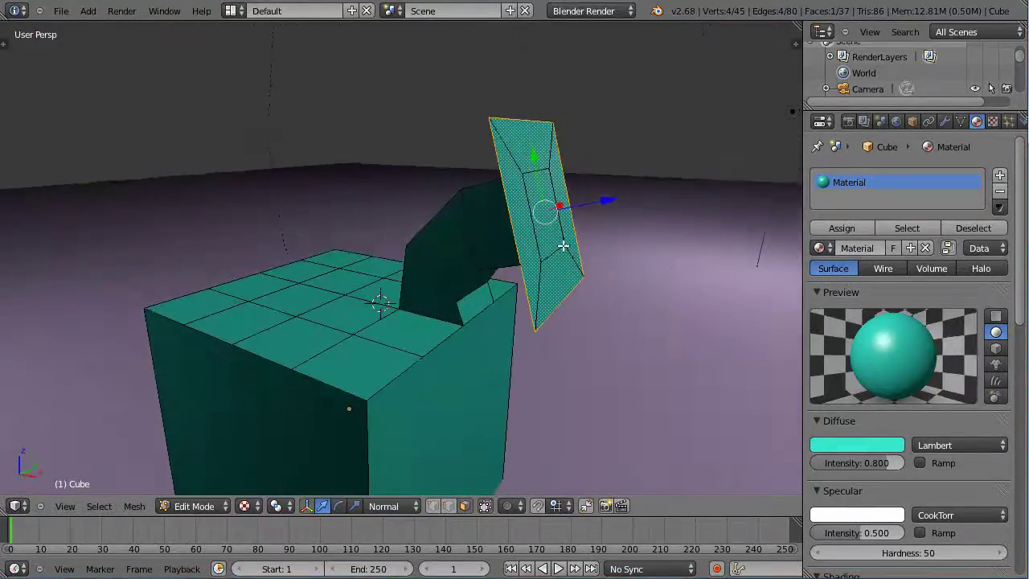
Extrude the arm's end face outward into a thick block
middle_click_drag(563, 245, 568, 248)
key("e")
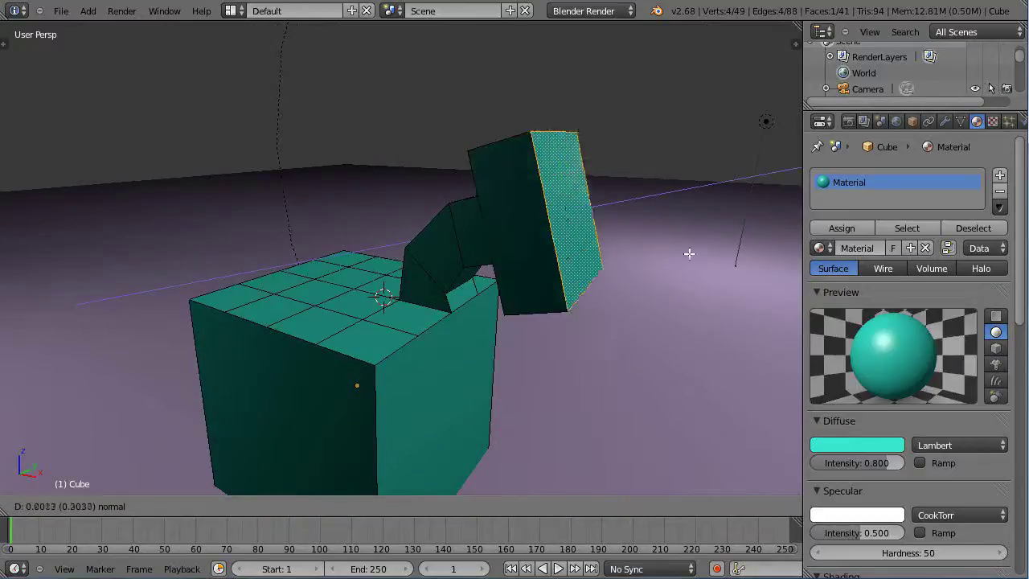
left_click(640, 260)
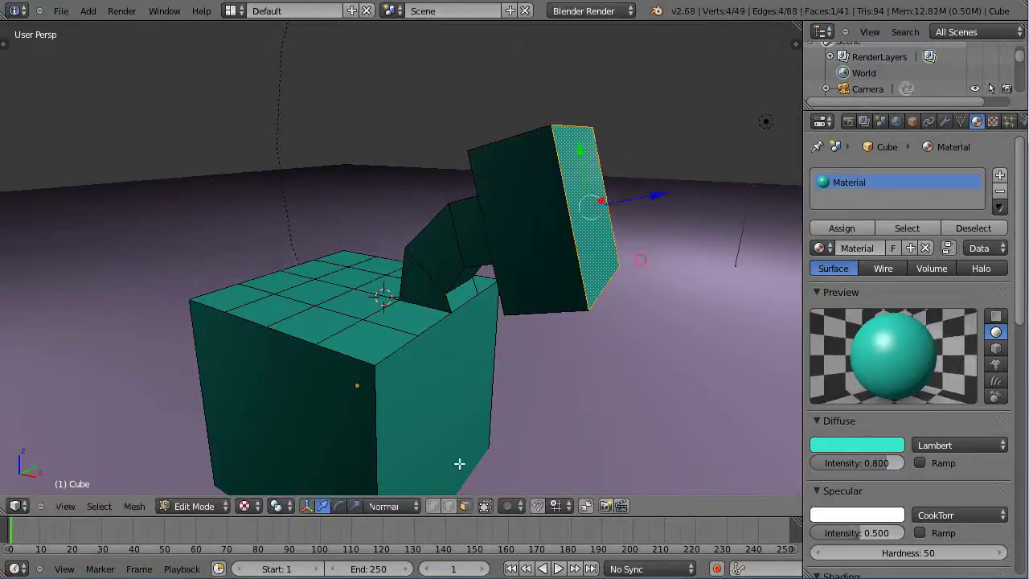
With Global orientation, scale the block's new end face up slightly
left_click(392, 511)
left_click(391, 489)
middle_click_drag(477, 383, 438, 384)
scroll(503, 338, "down", 2)
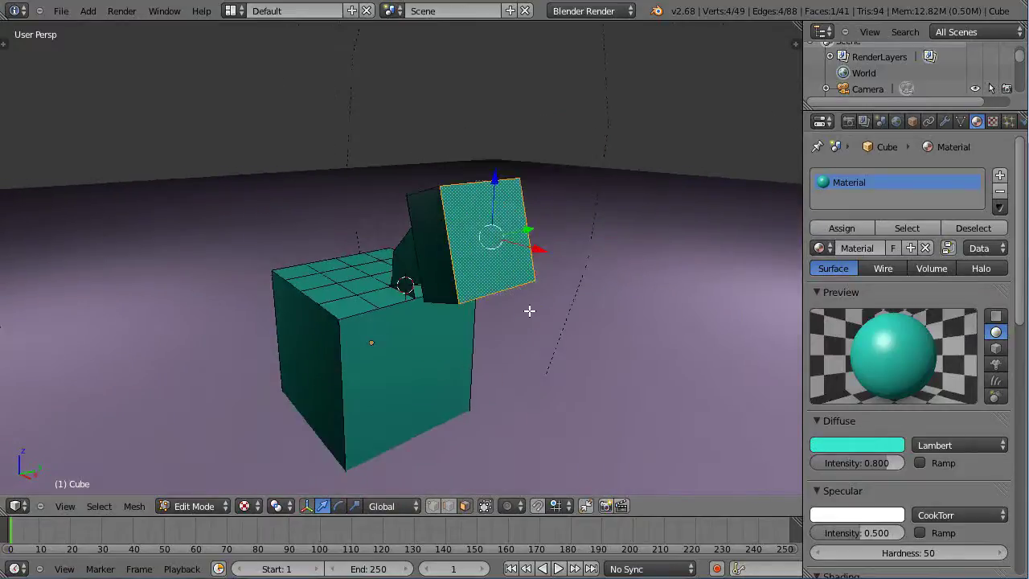
middle_click_drag(530, 310, 490, 315)
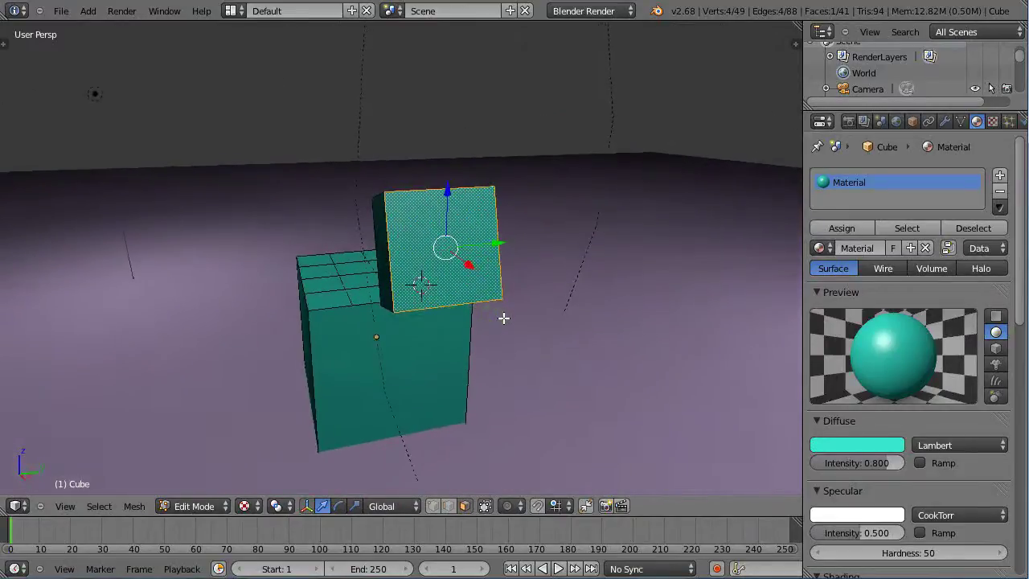
key("s")
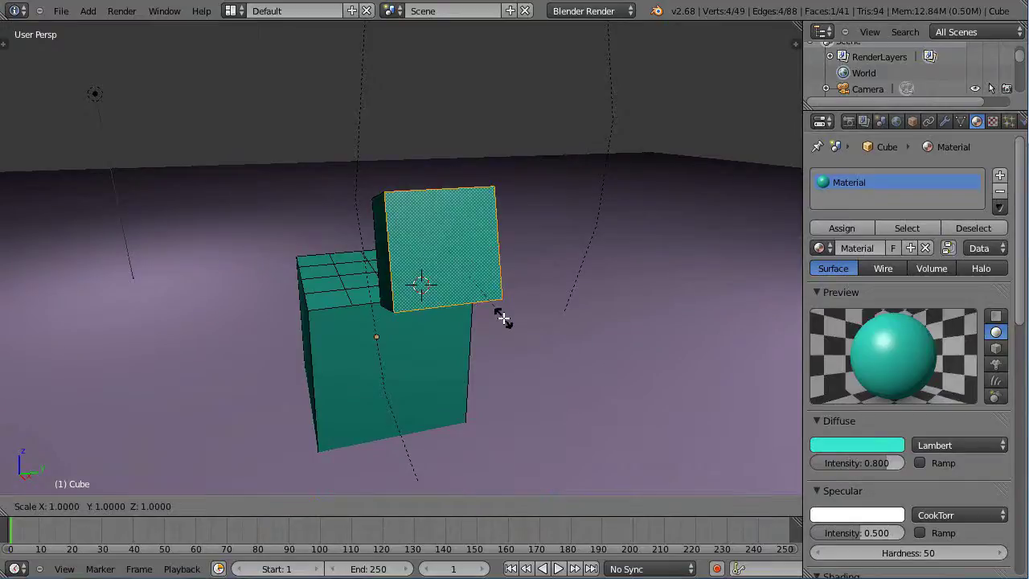
key("shift+z")
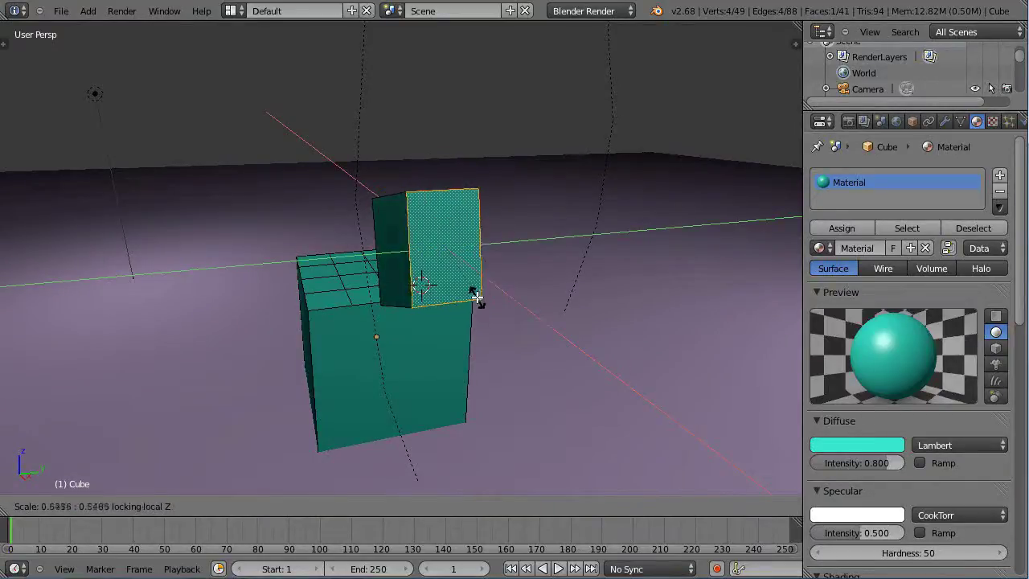
key("shift+z")
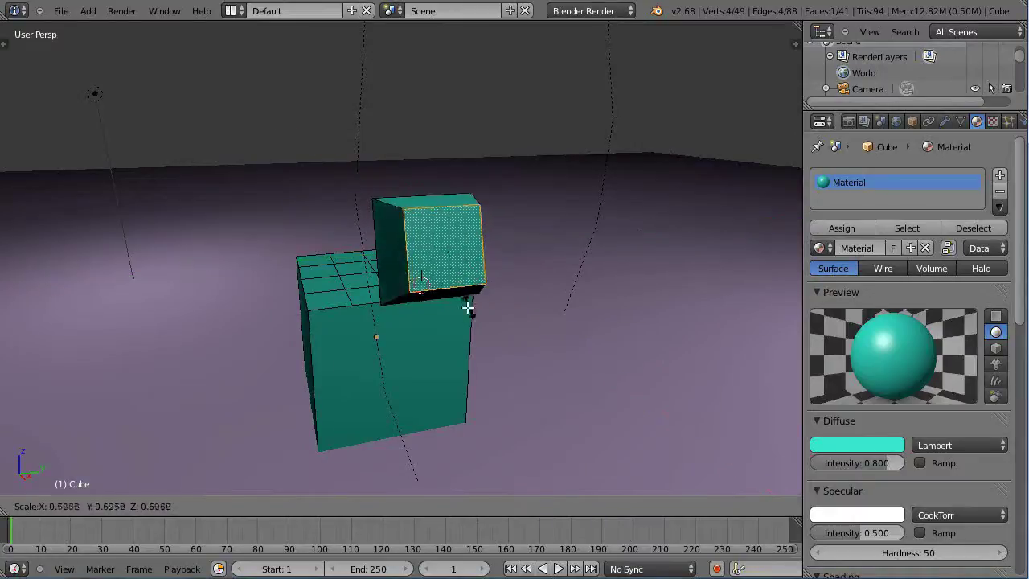
left_click(439, 358)
Switch the transform orientation from Global back to Normal
middle_click_drag(437, 362, 506, 340)
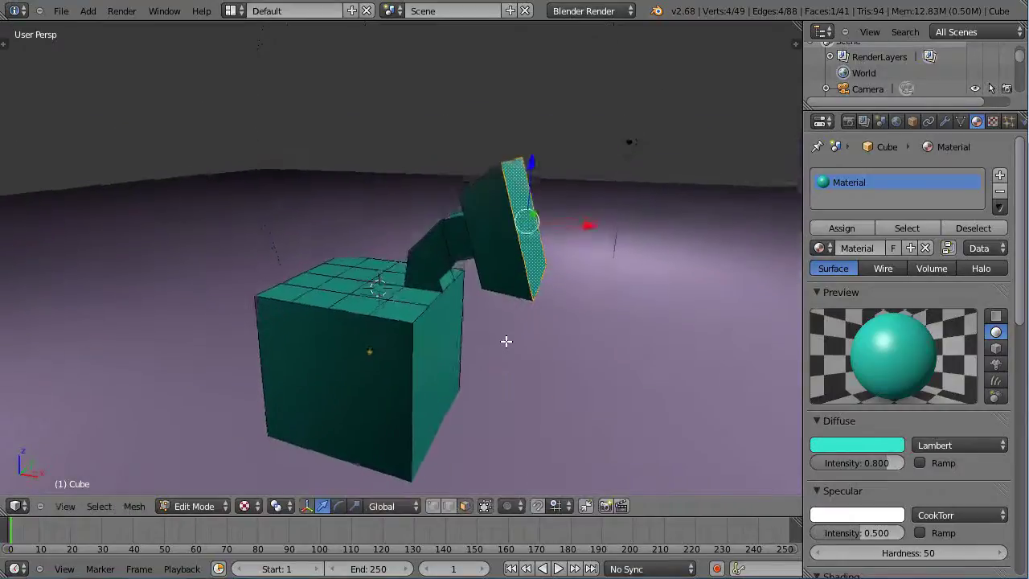
scroll(514, 335, "up", 2)
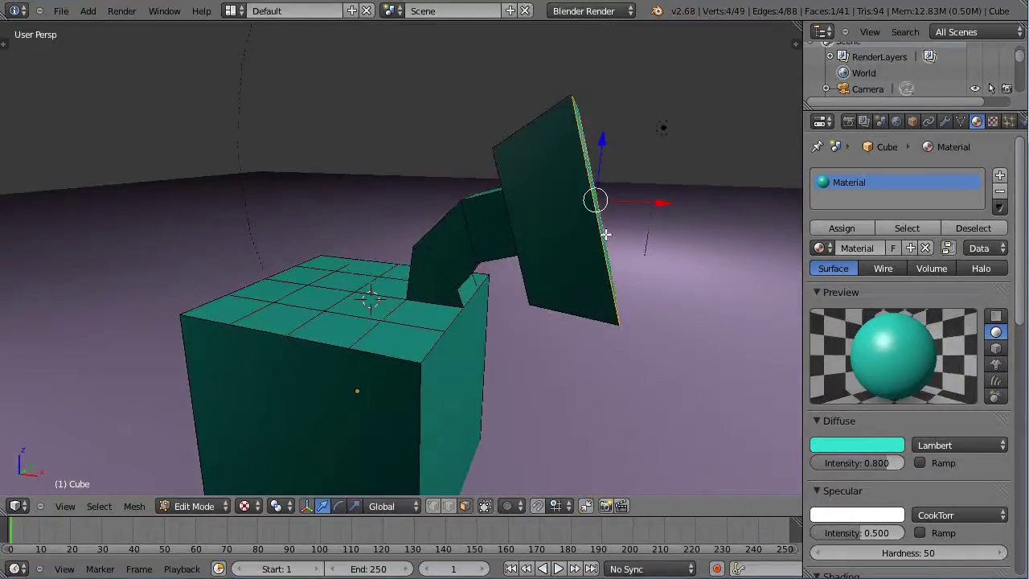
middle_click_drag(606, 233, 586, 252)
scroll(594, 241, "down", 3)
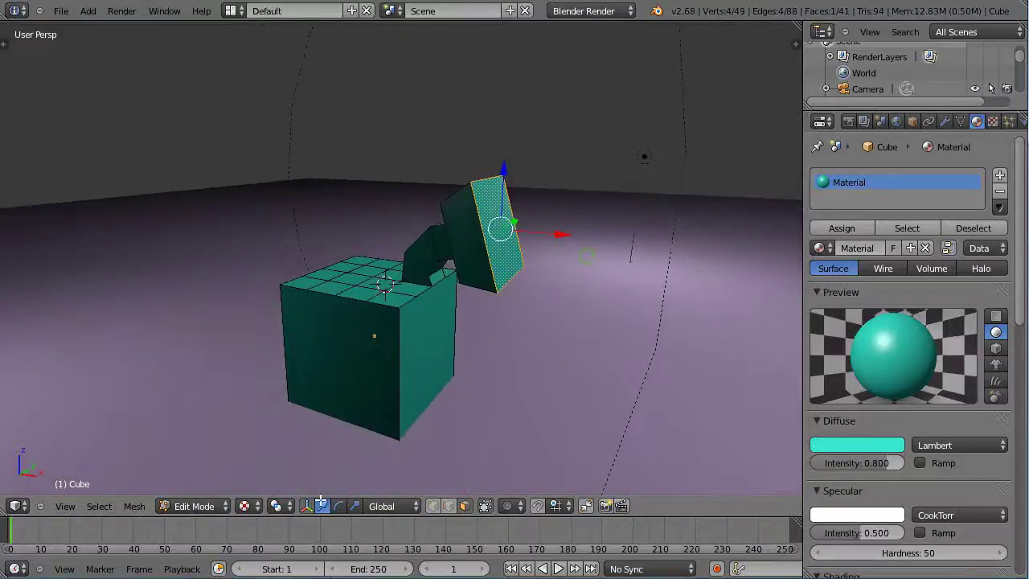
left_click(387, 507)
left_click(391, 450)
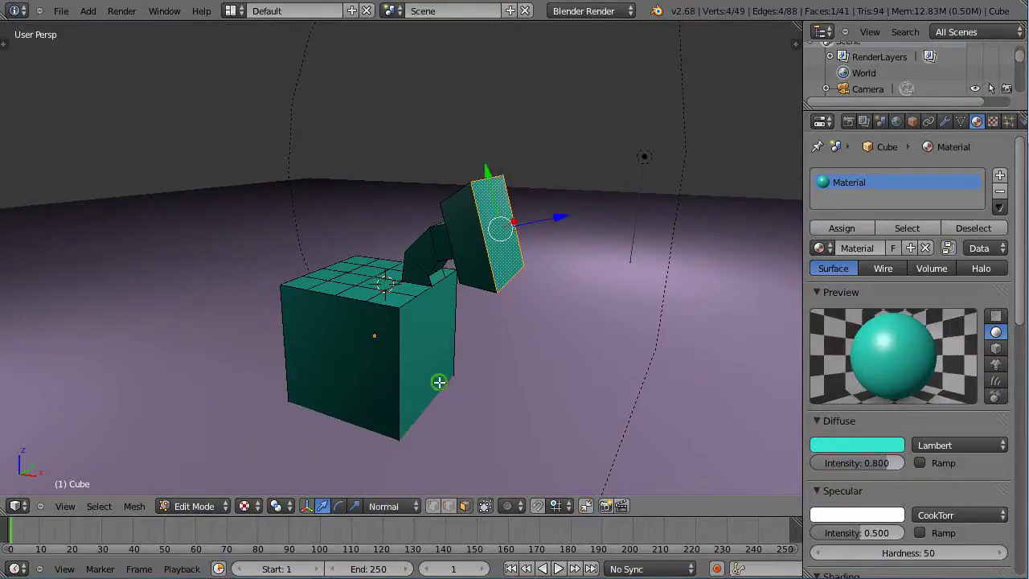
Orbit and zoom to review the arm's thick block and wide tilted end face
middle_click_drag(436, 382, 536, 369)
scroll(472, 360, "up", 3)
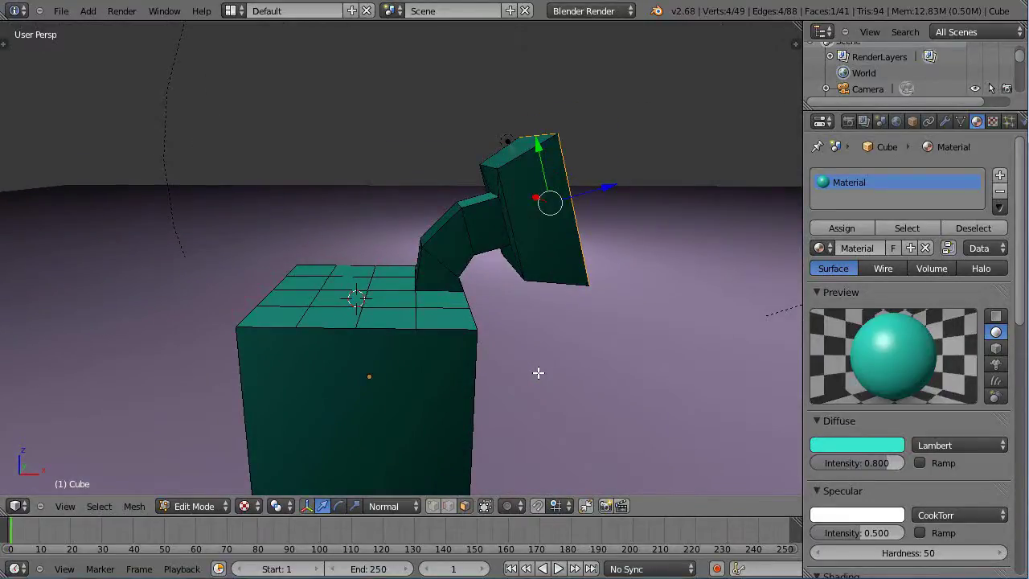
middle_click_drag(552, 390, 538, 393)
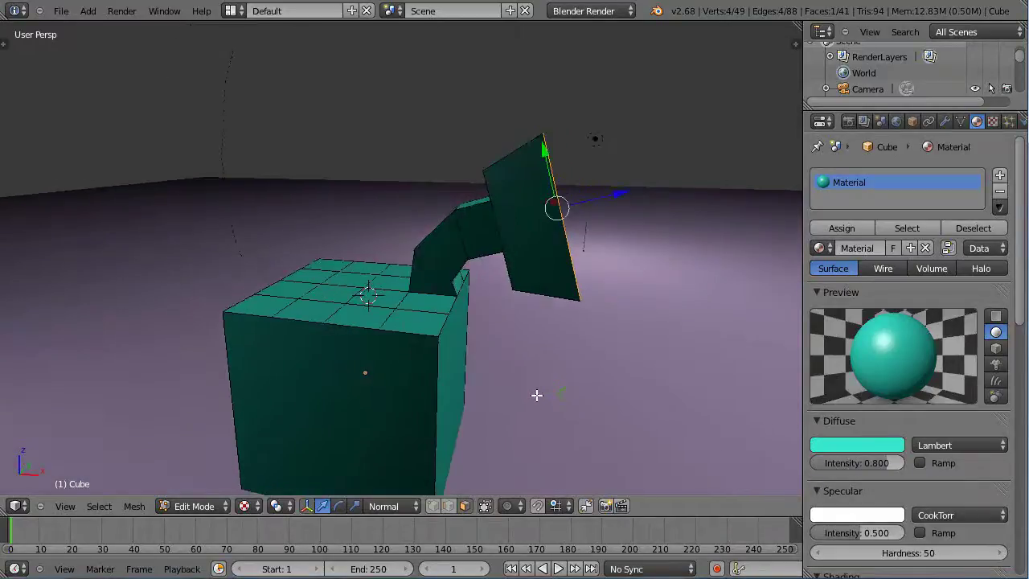